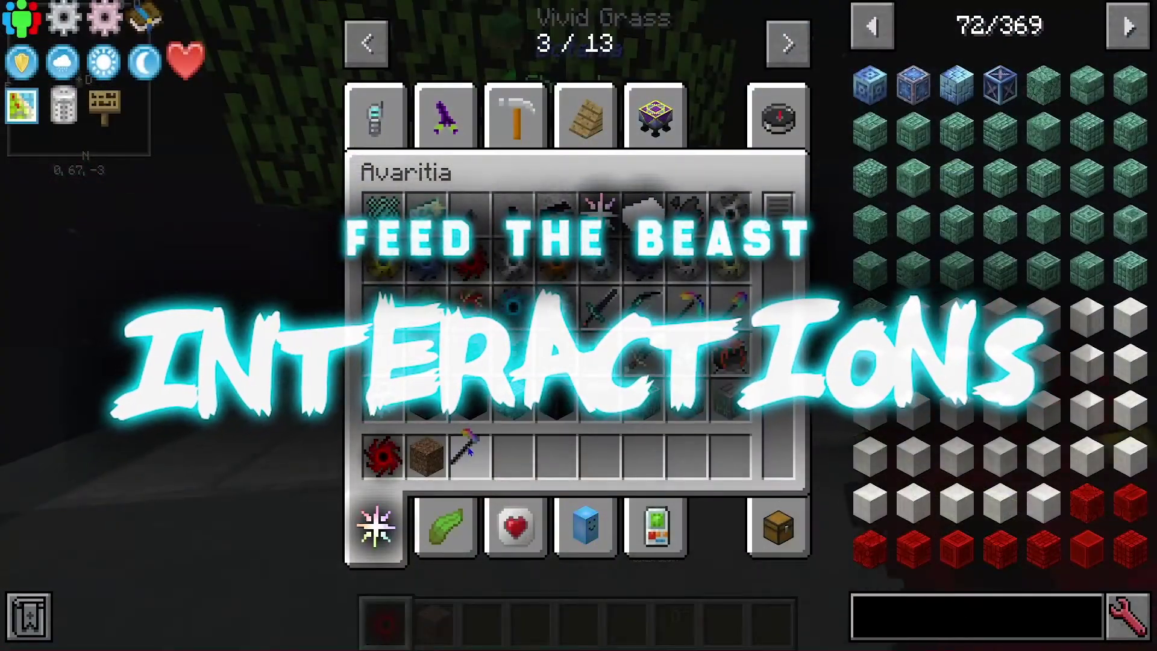
Step: Break a block on the dirt platform with the Hoe of the Green Earth and place dirt back in its spot
key("e")
key("3")
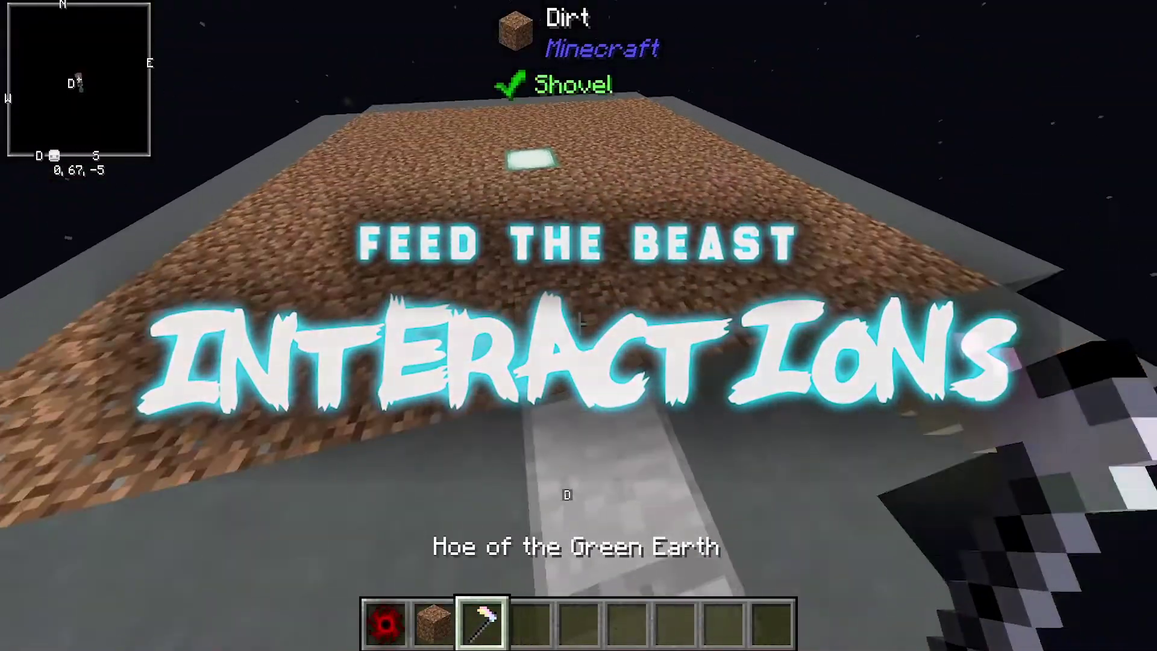
left_click(579, 324)
key("2")
right_click(578, 323)
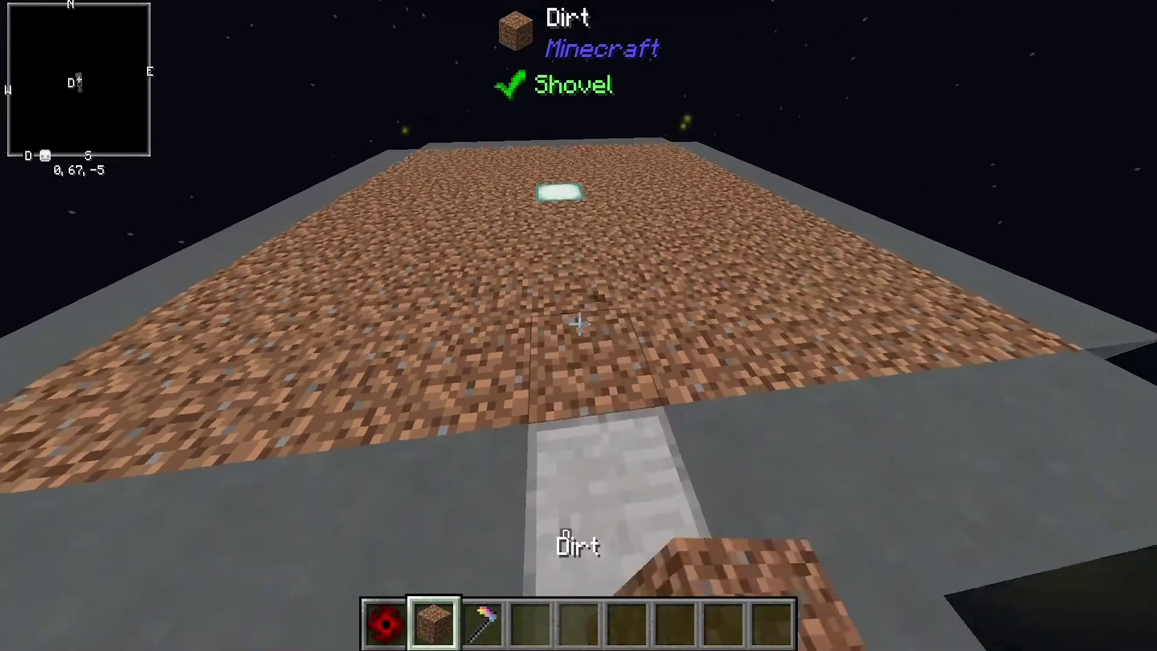
Step: Till the row of Vivid Grass along the edge of the tree platform into farmland with the Hoe of the Green Earth
key("3")
key("w")
right_click(578, 324)
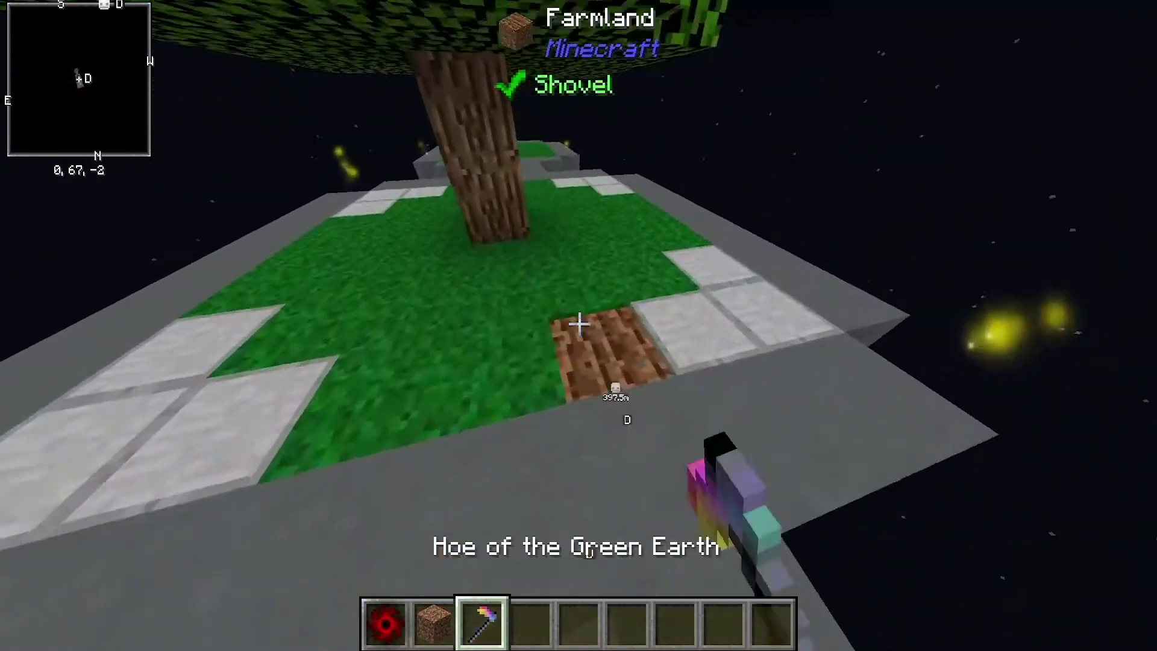
right_click(579, 324)
key("w")
right_click(579, 324)
right_click(578, 324)
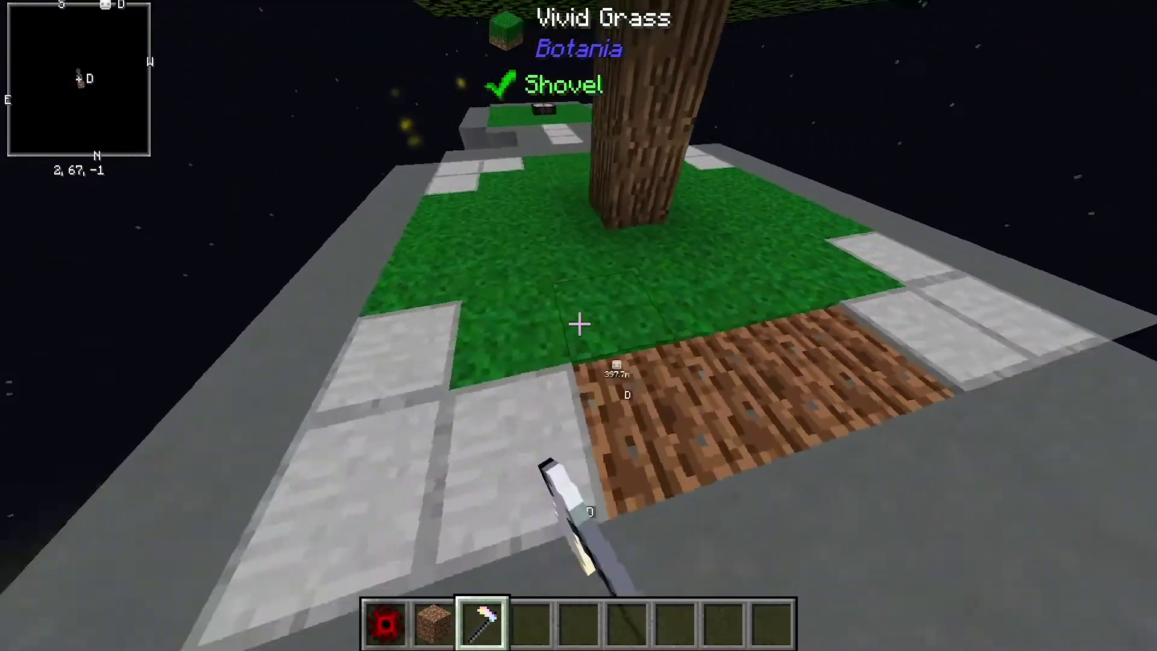
key("w")
key("e")
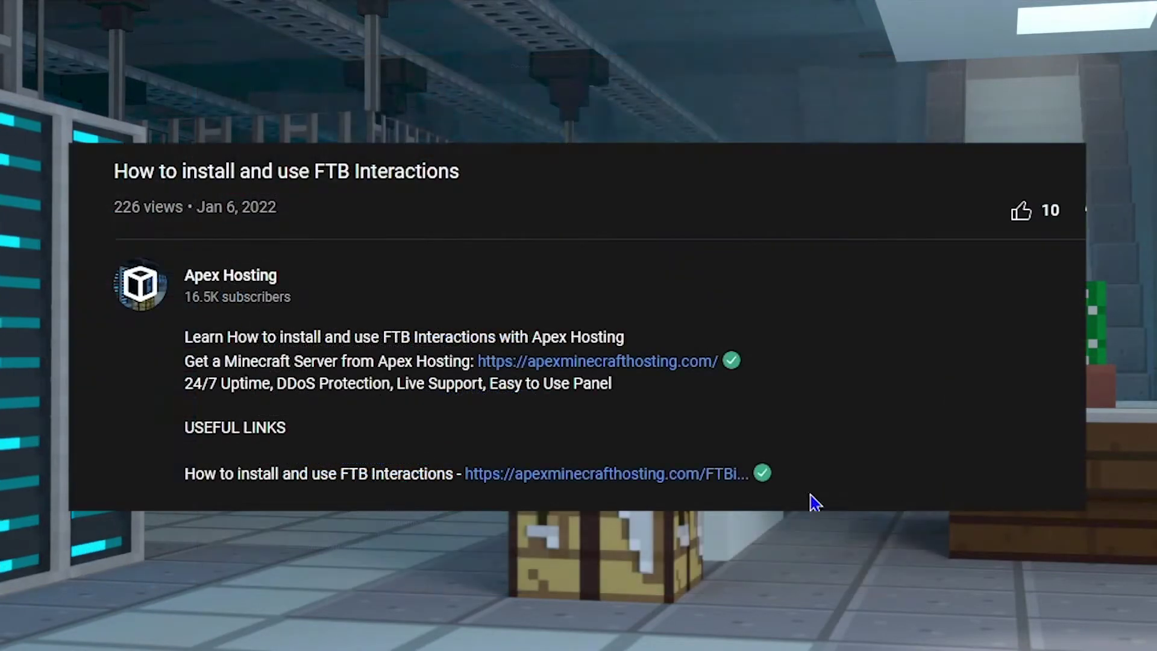
Step: Highlight the useful links section of the video description
left_click_drag(779, 471, 191, 425)
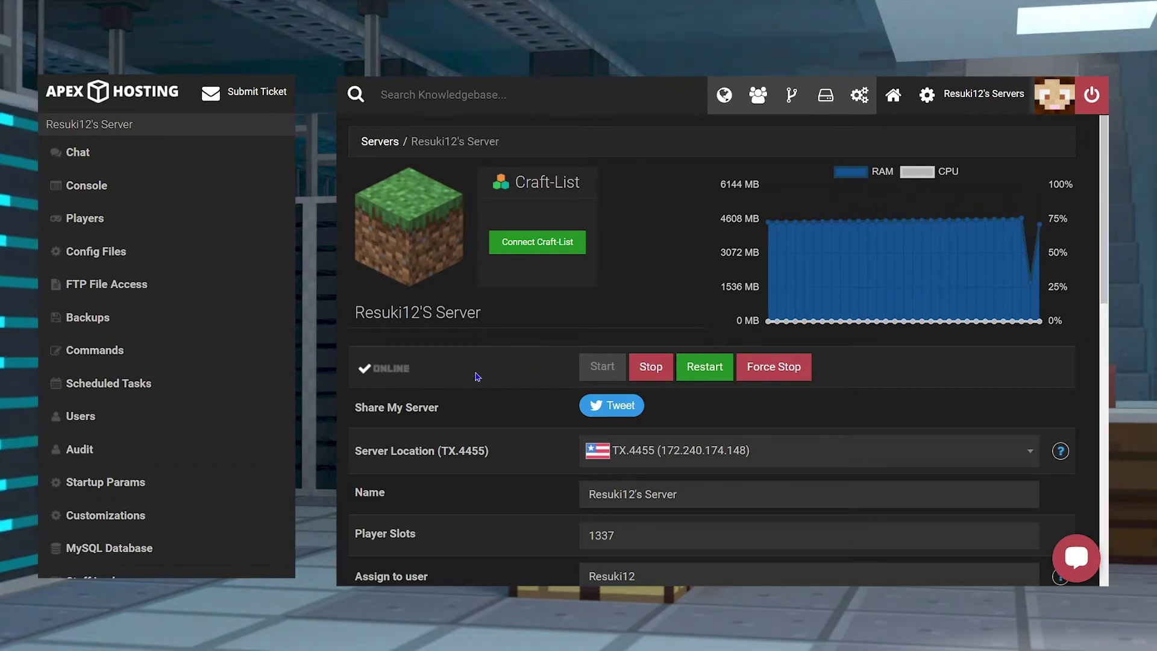
Step: Stop the server and select the FTB Interactions modpack as its game file
left_click(651, 366)
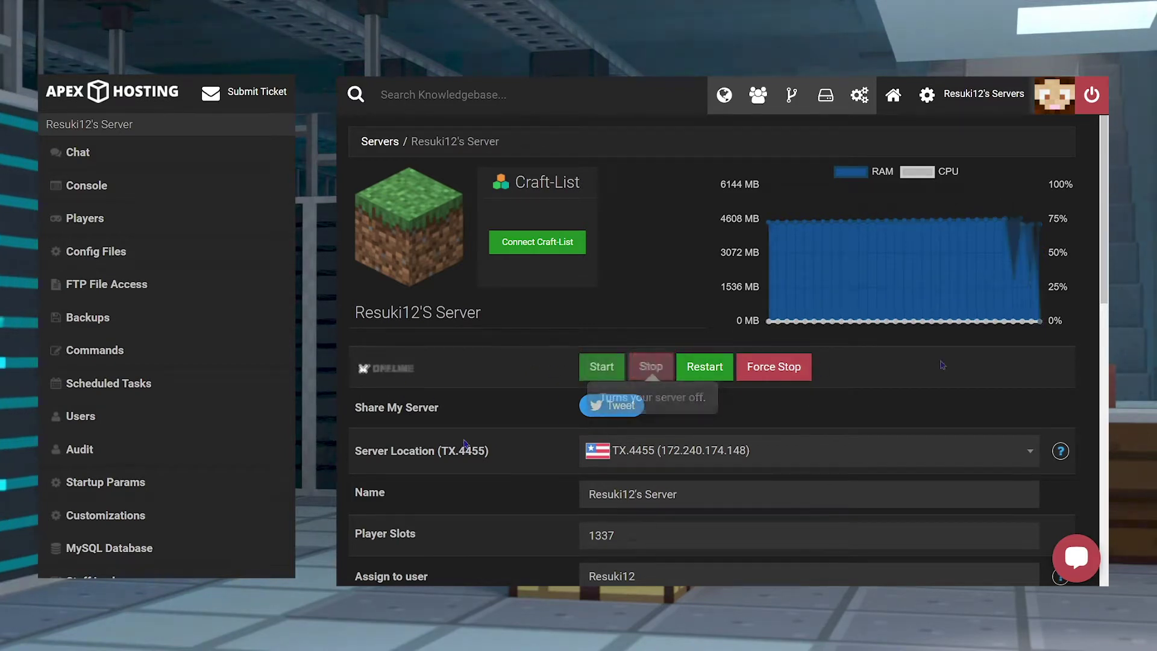
scroll(456, 390, "down", 6)
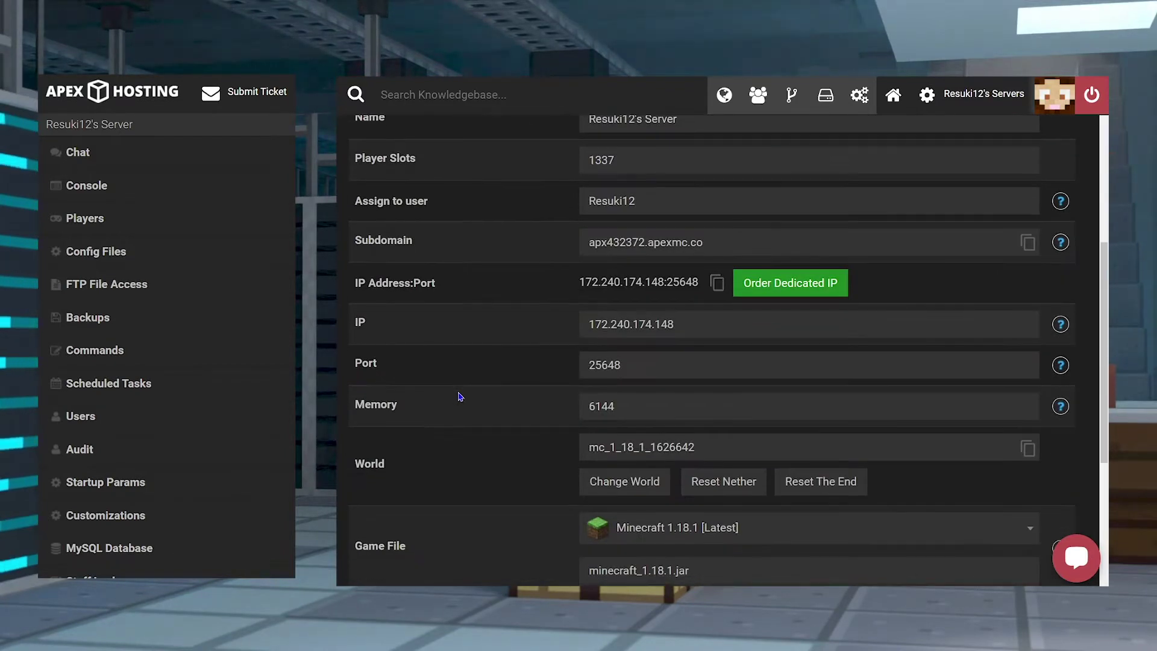
scroll(460, 396, "down", 3)
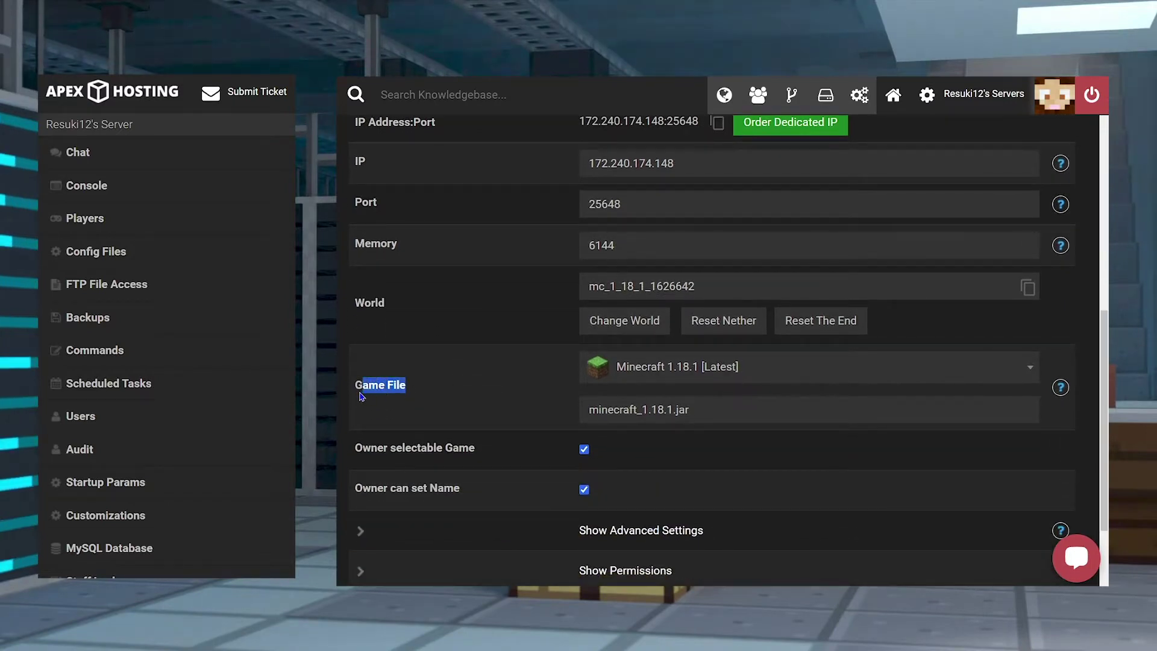
left_click(657, 371)
type("FTB Inter")
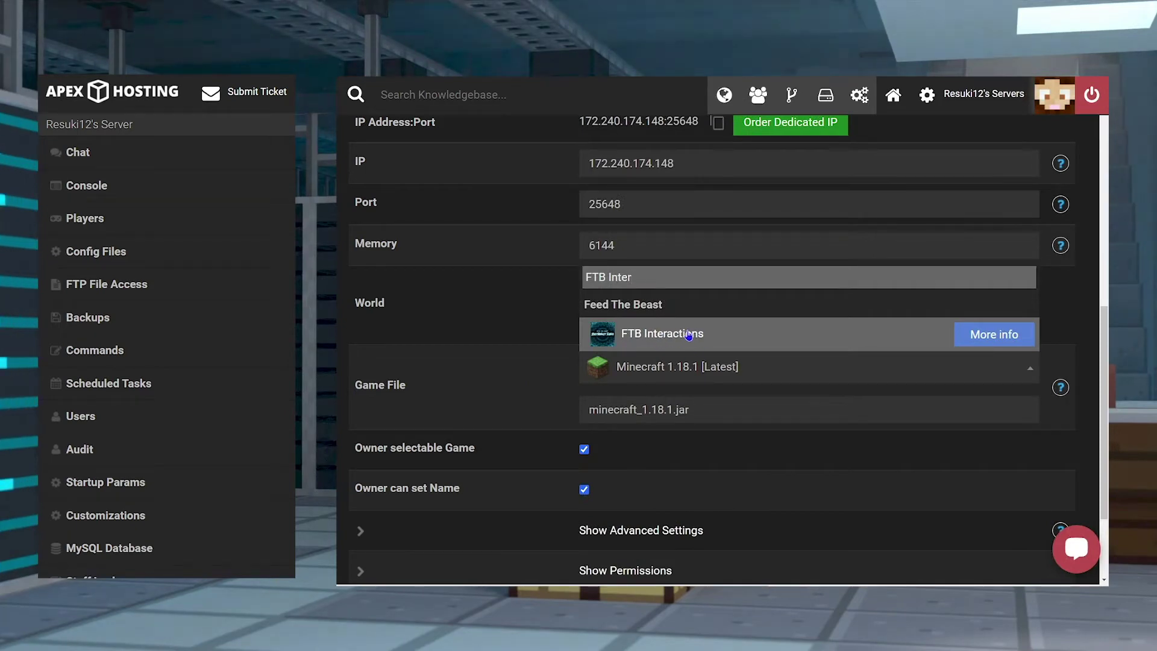
left_click(665, 335)
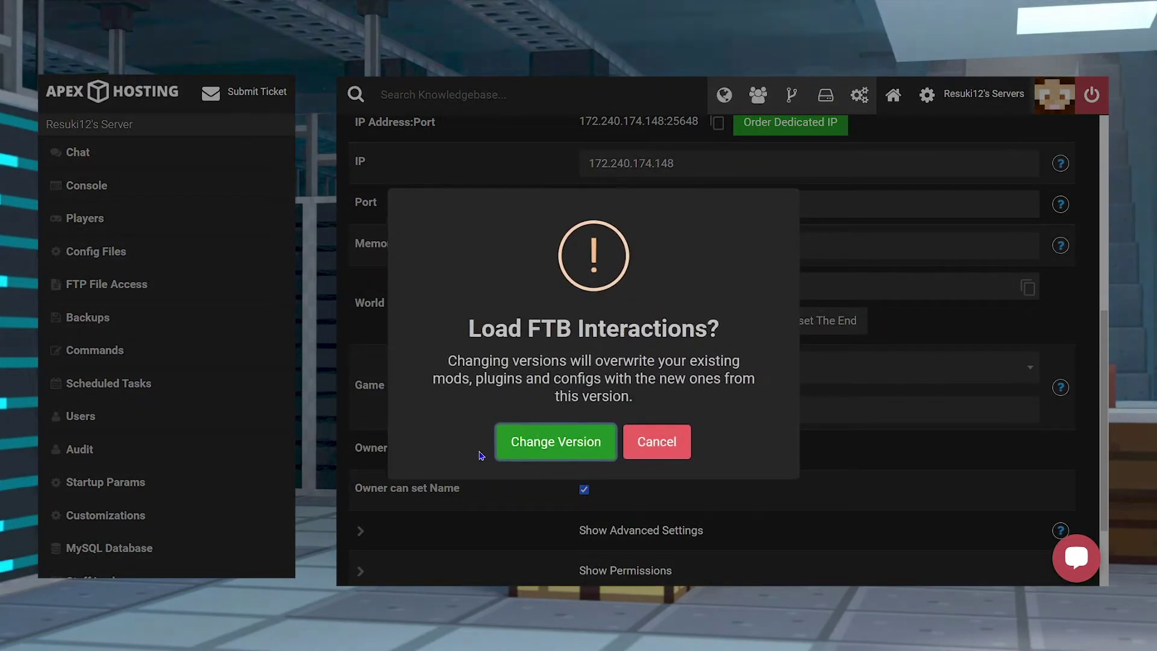
Step: Confirm the change to FTB Interactions with a newly created world and restart the server immediately
left_click(558, 447)
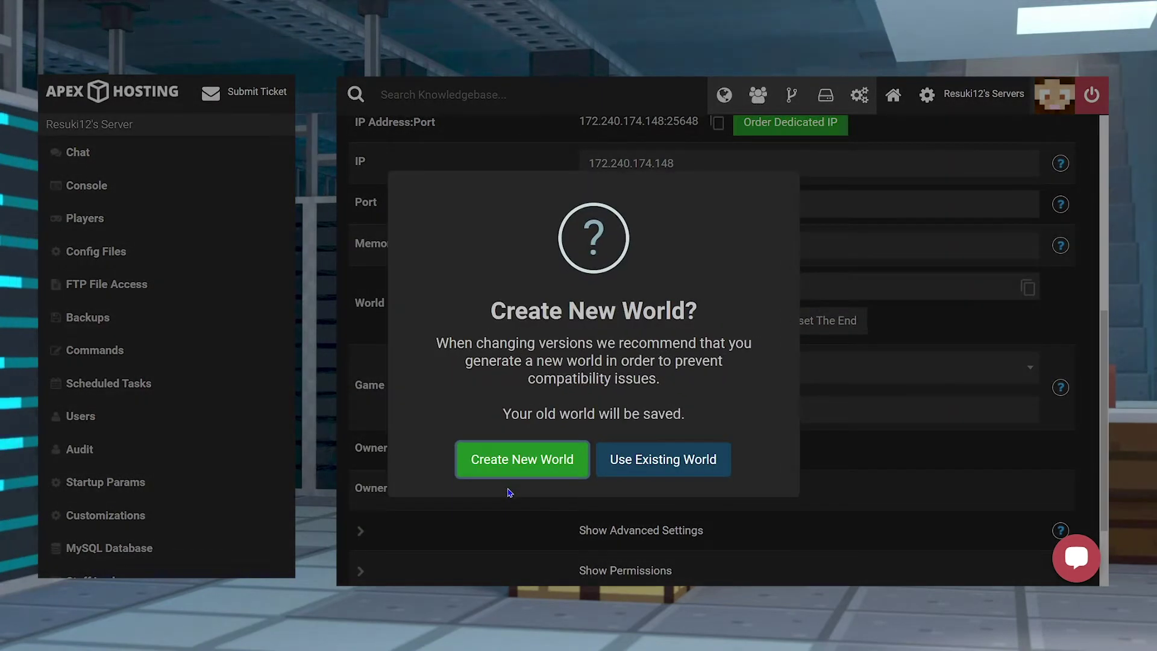
left_click(528, 462)
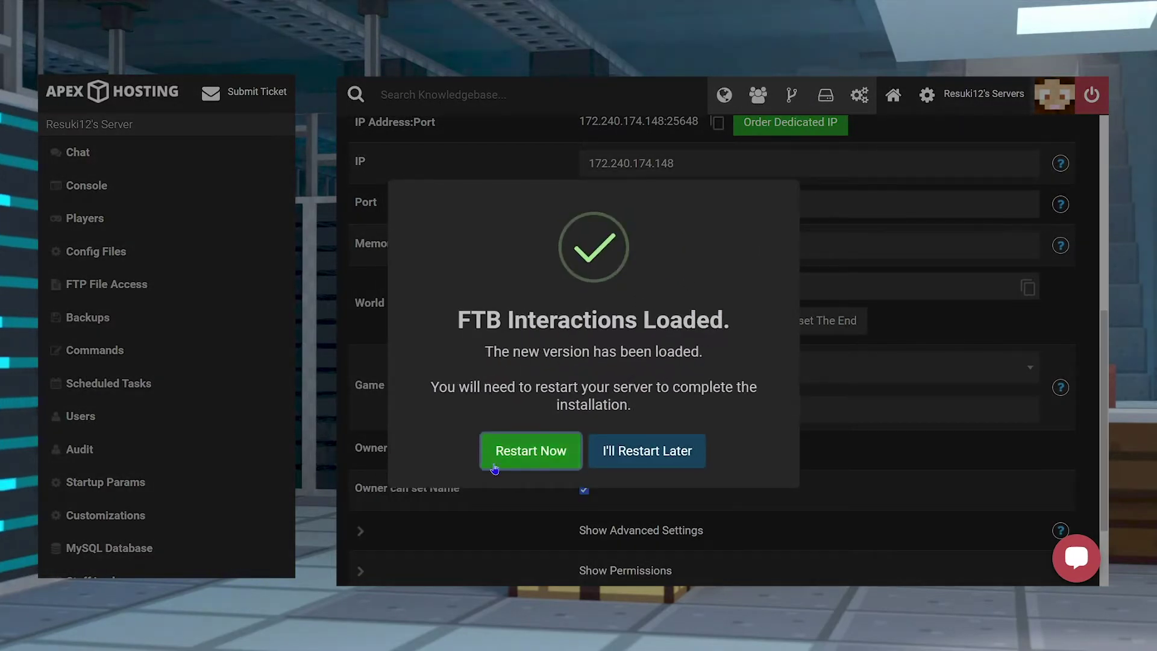
left_click(529, 457)
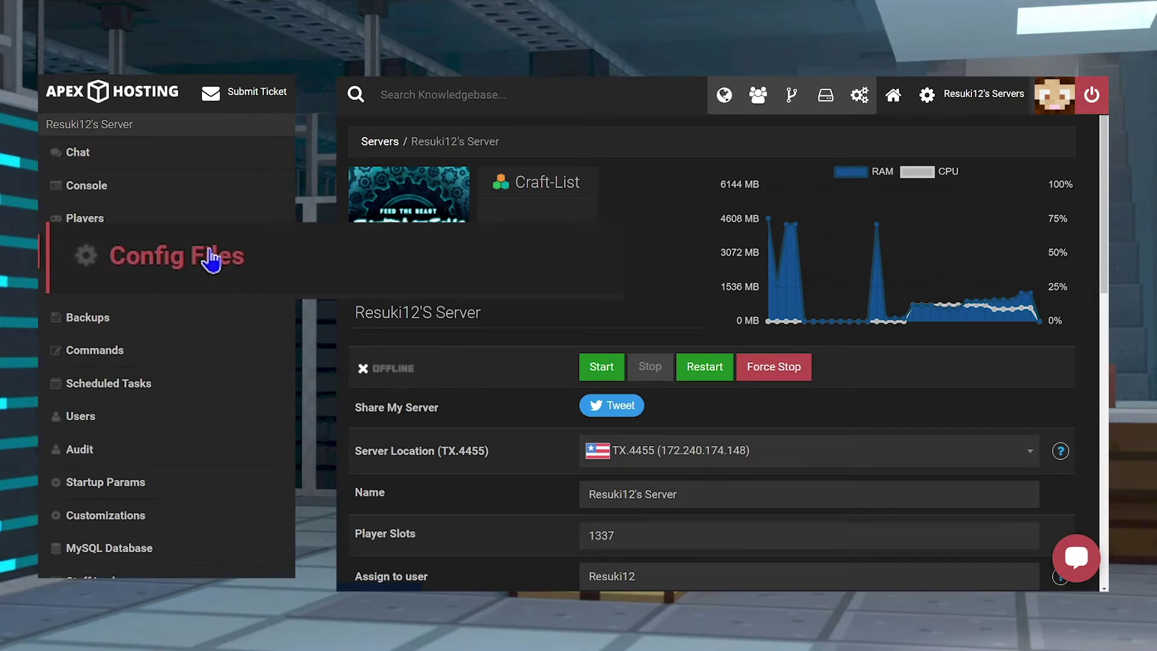
Step: Set the Level Type to voidworld in the Server Settings config file (server.properties)
left_click(211, 260)
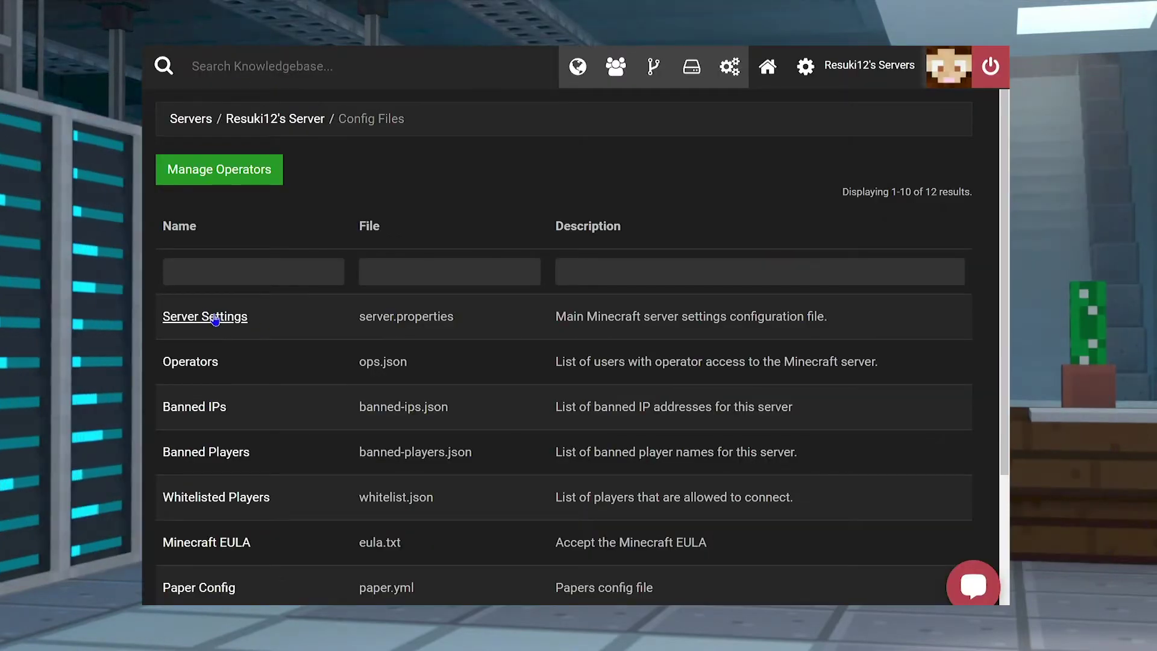
left_click(225, 318)
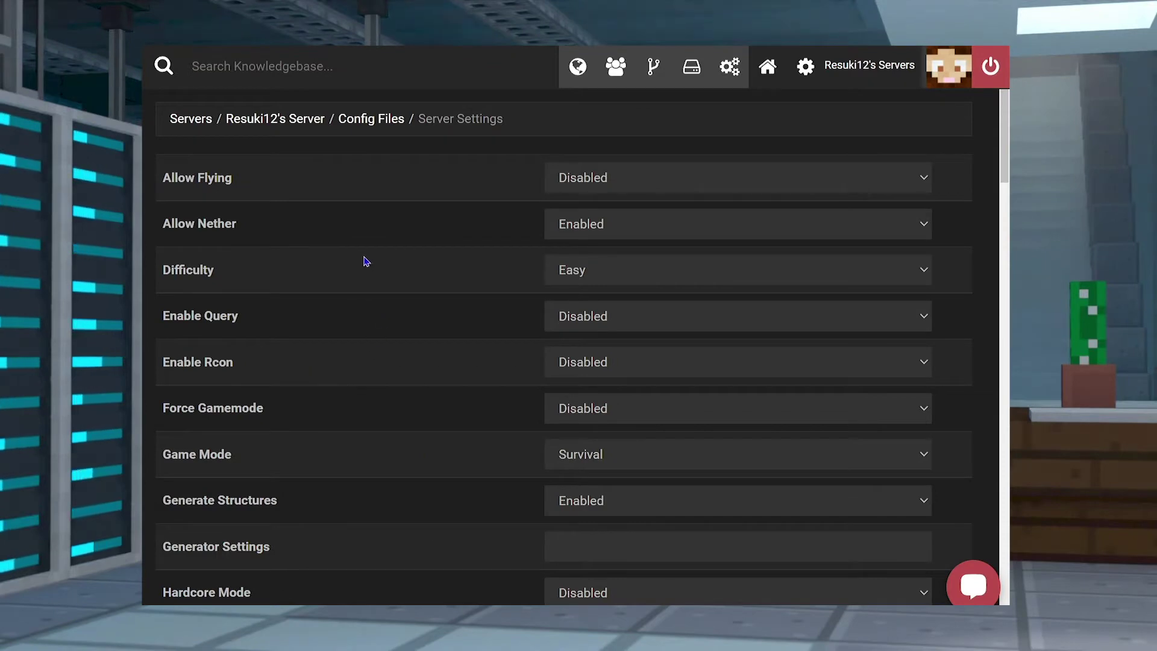
scroll(353, 245, "down", 6)
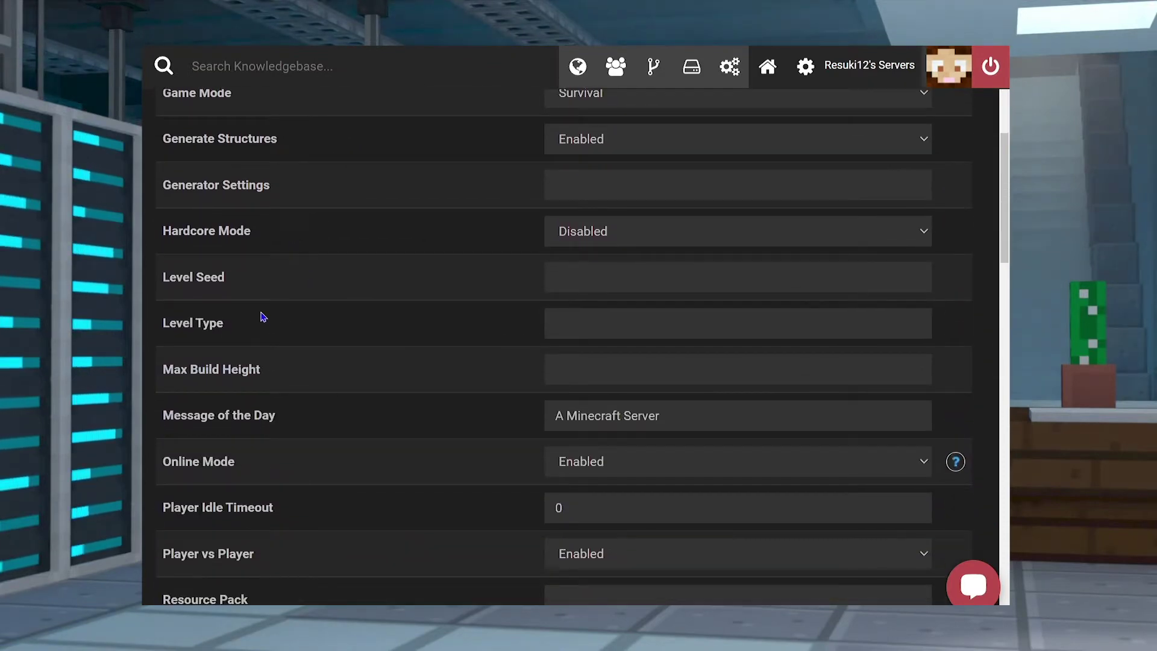
triple_click(207, 321)
left_click(598, 315)
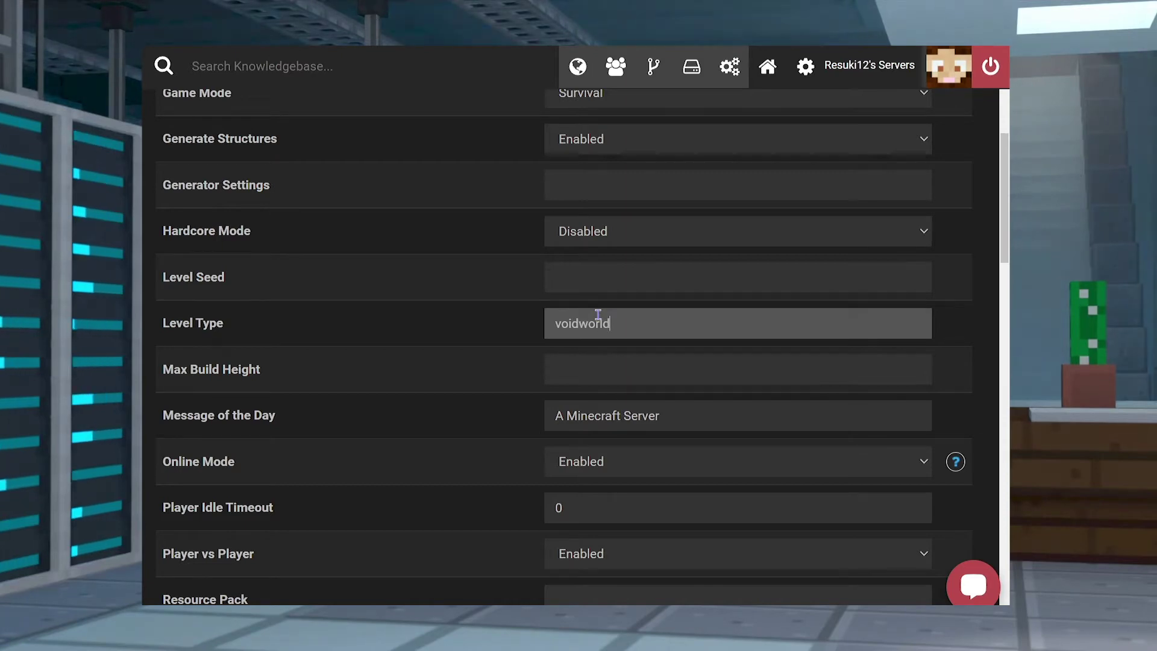
Step: Save the server settings with a newly created world and restart the server immediately
left_click(432, 392)
scroll(432, 392, "down", 20)
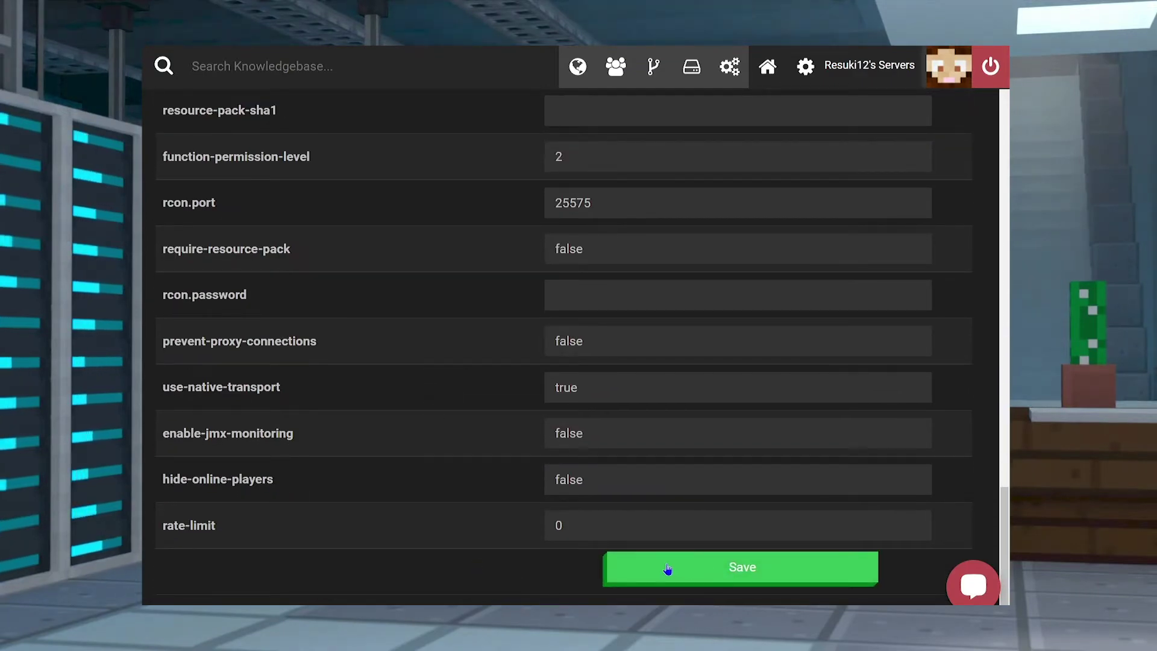
left_click(738, 571)
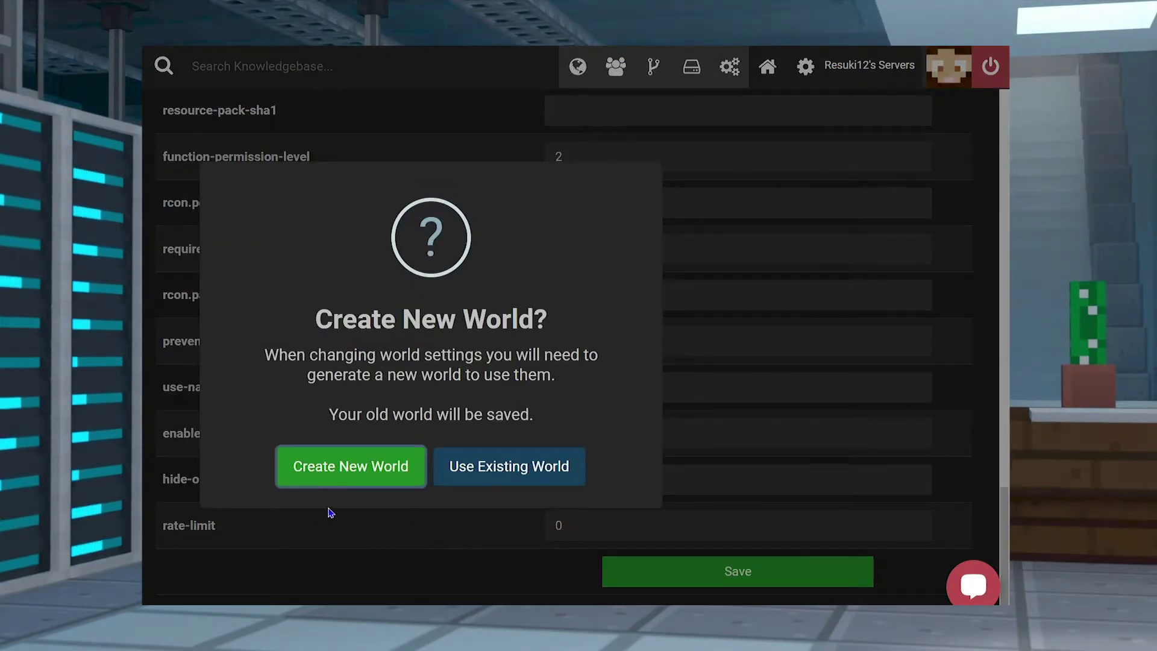
left_click(369, 468)
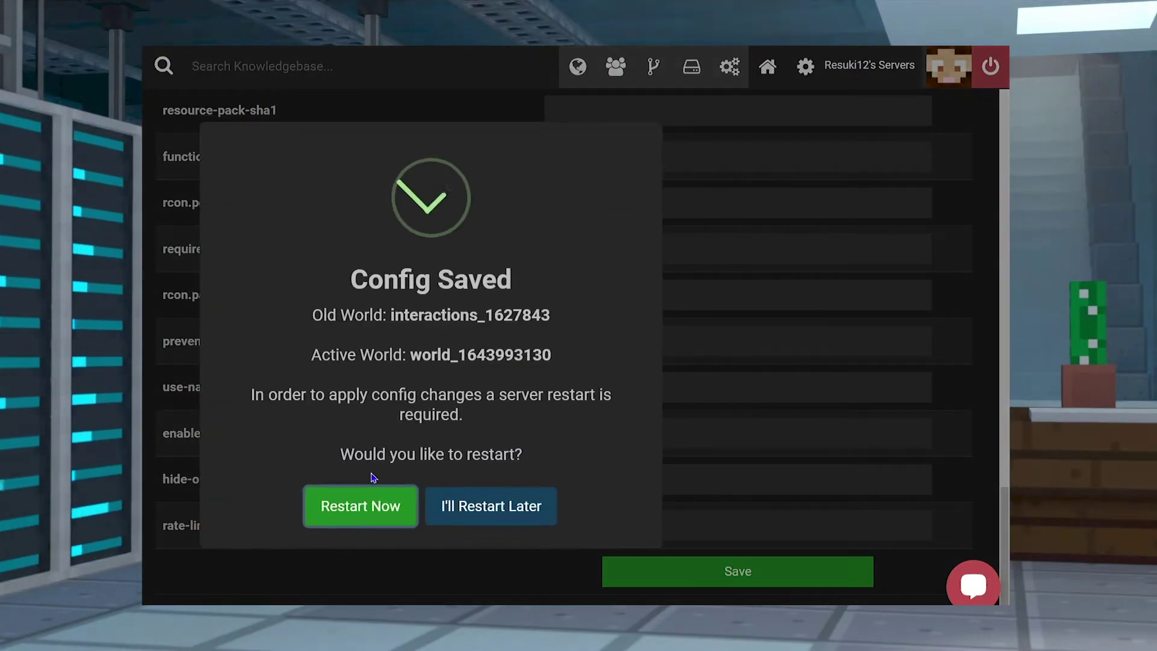
left_click(366, 508)
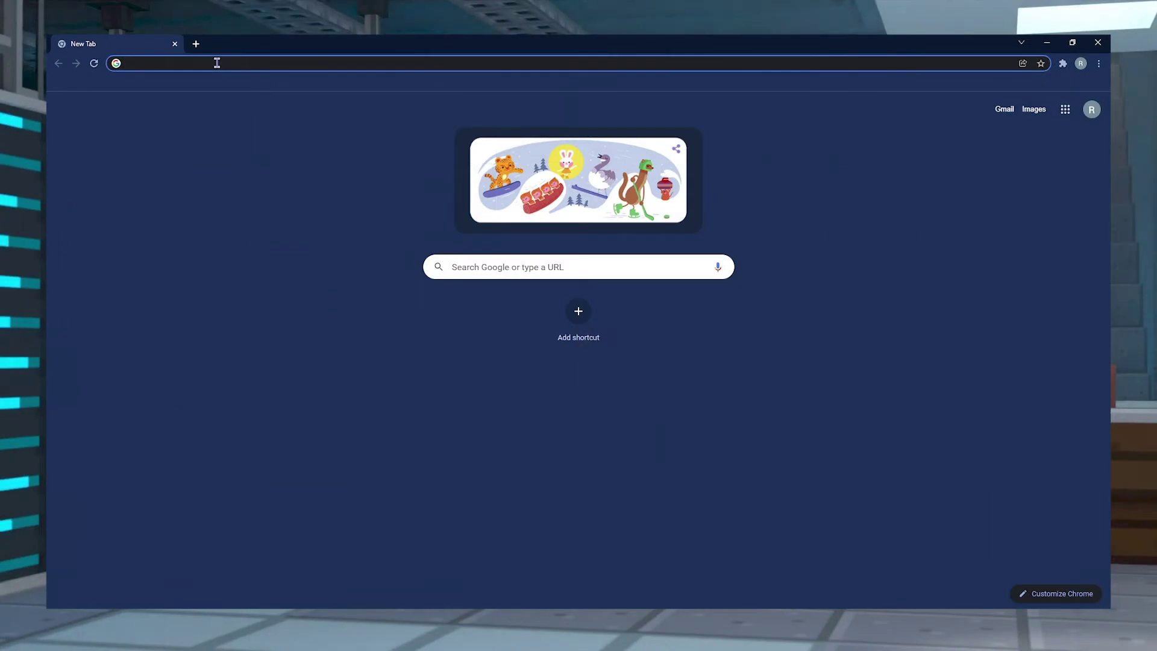
Step: Switch to the web browser and go to feed-the-beast.com
type("feed")
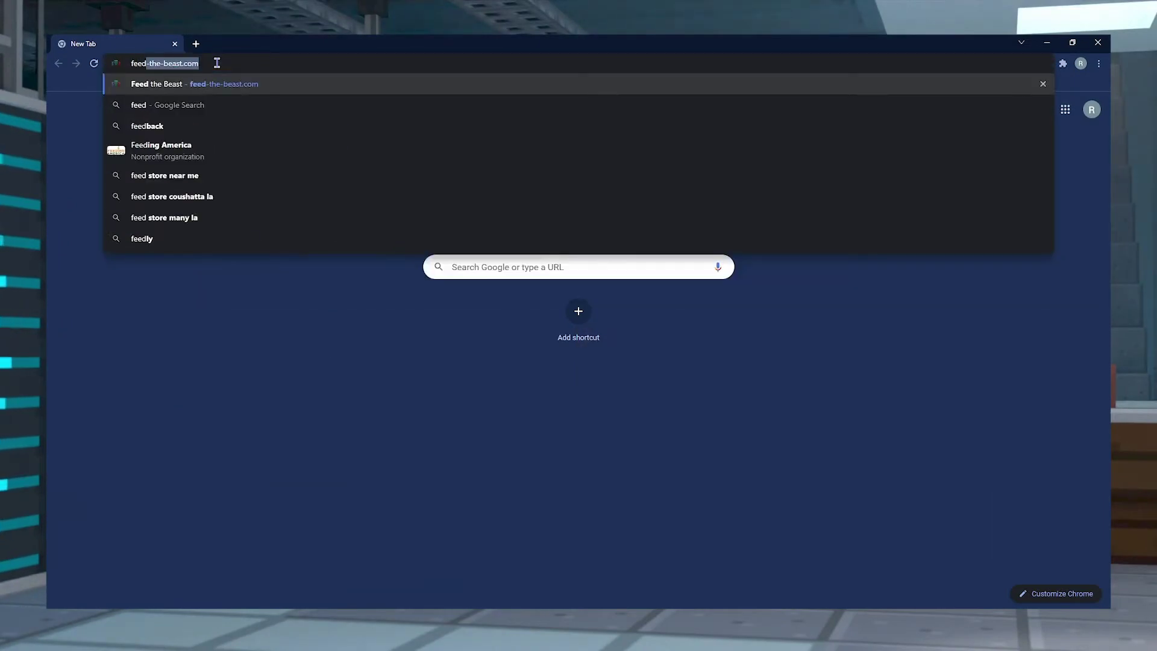
type("-the-b")
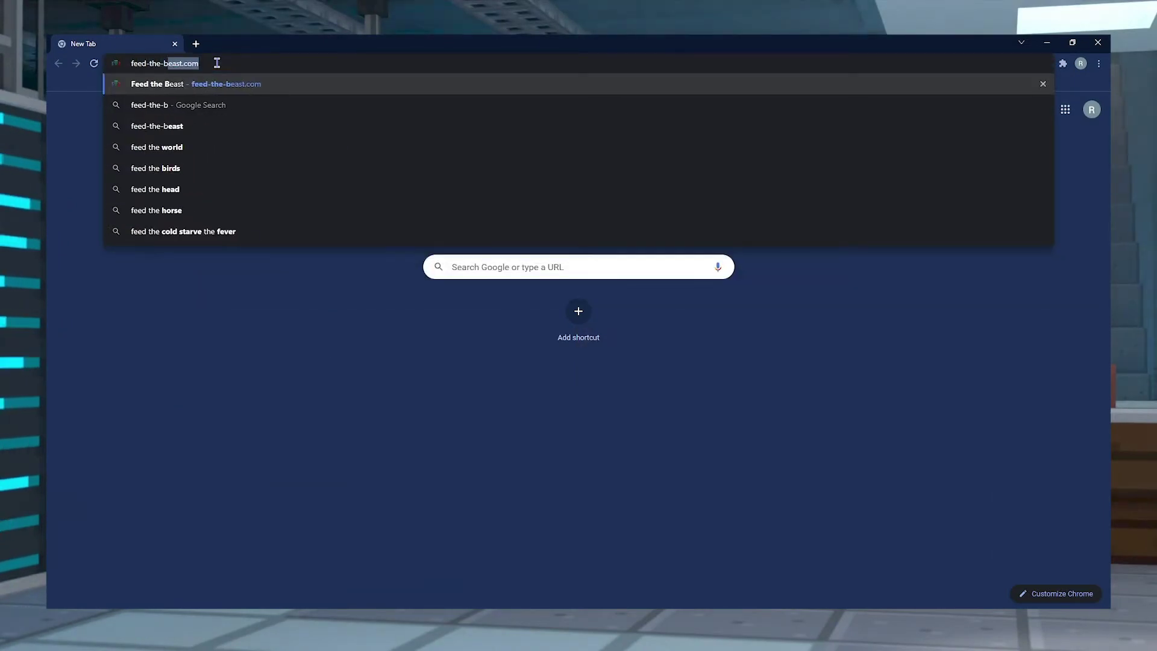
type("east.com")
key("Return")
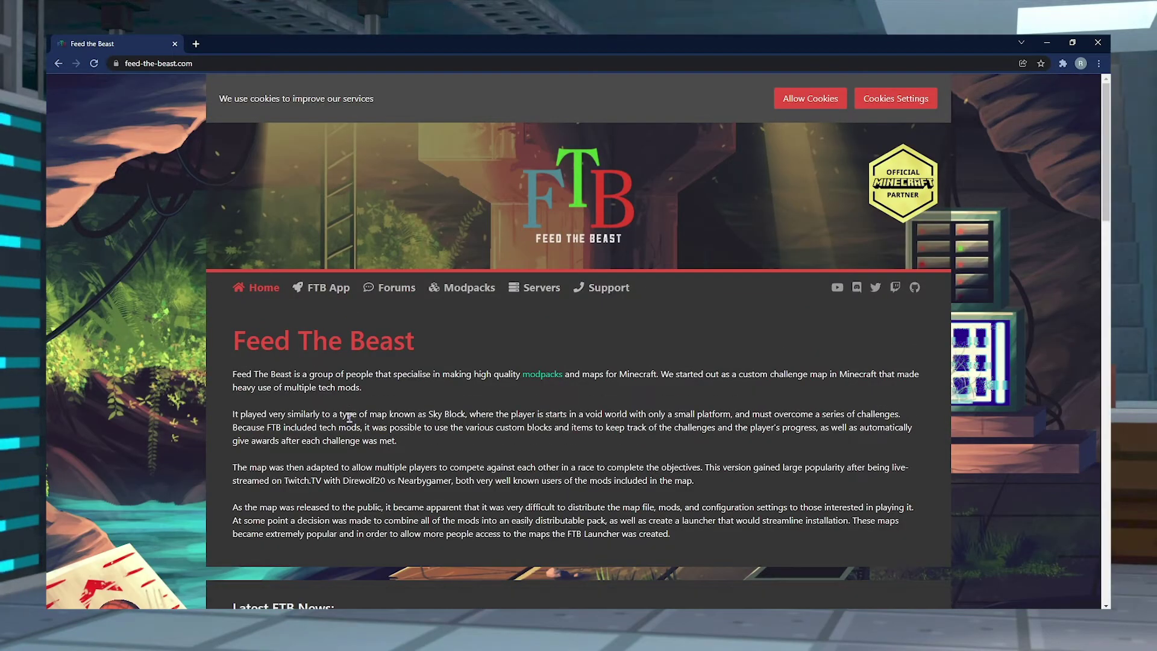
Step: Open the FTB App page and choose an operating system's installer from the download options
left_click(307, 288)
scroll(371, 363, "down", 3)
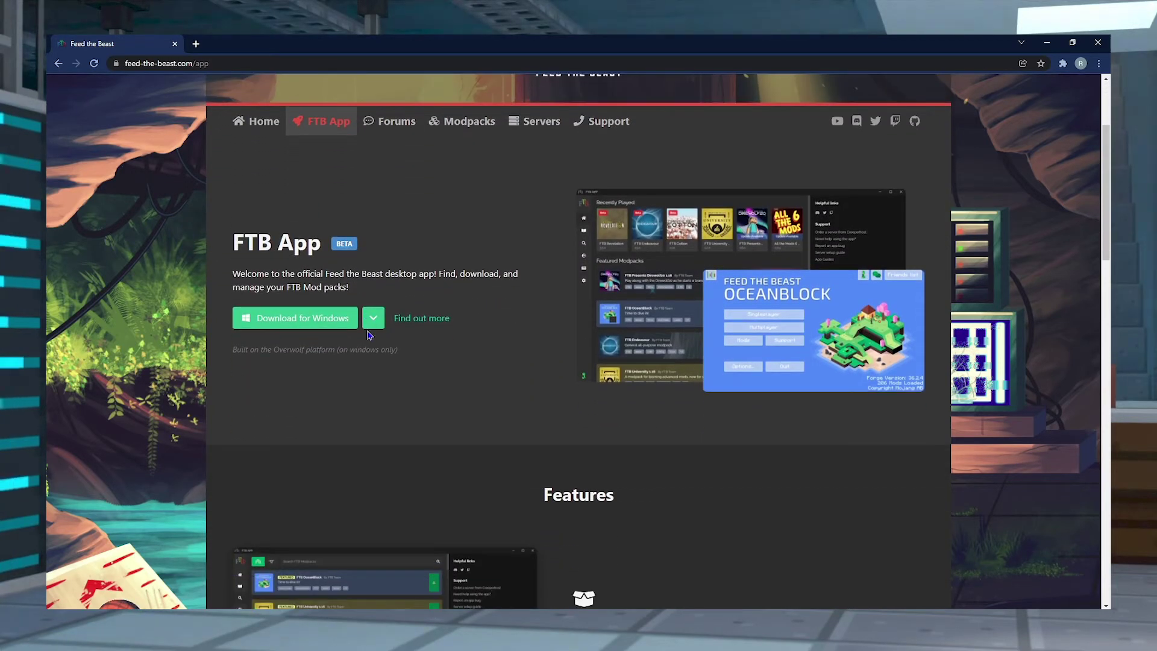
left_click(374, 325)
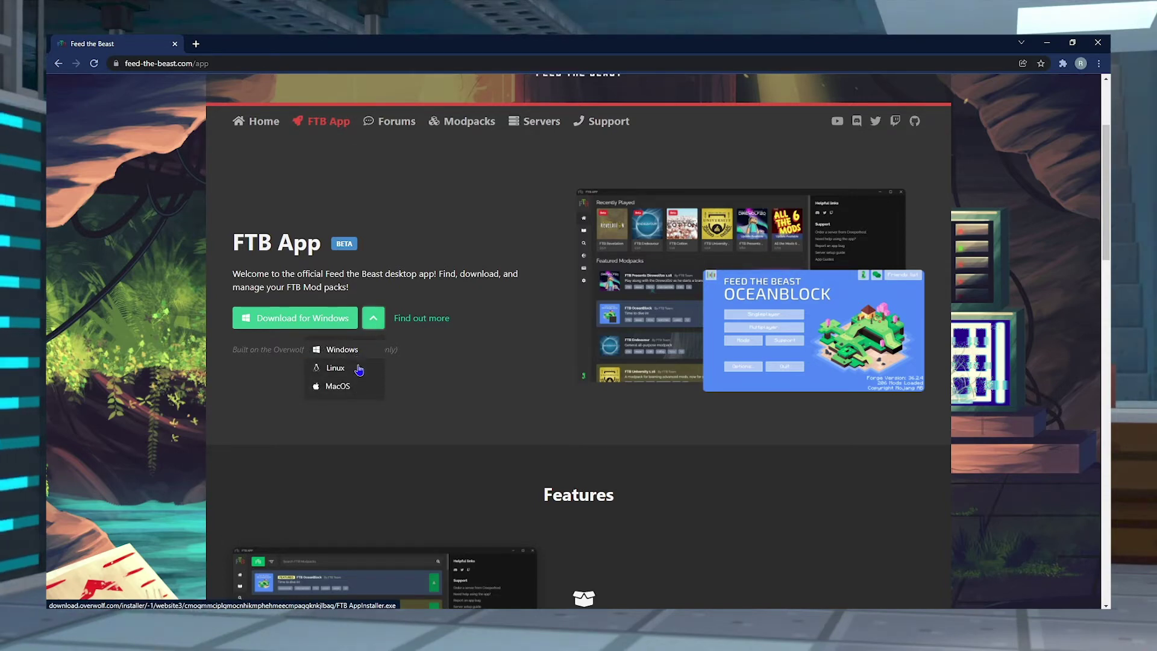
left_click(335, 367)
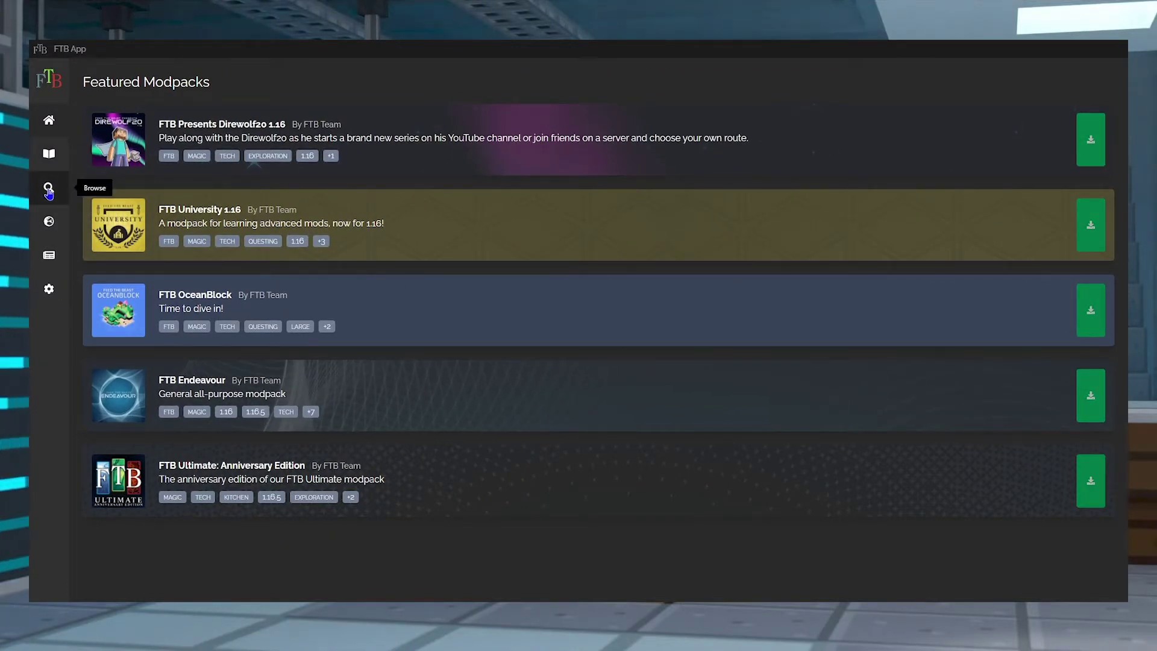
Step: Switch to the FTB App, find the FTB Interactions modpack and start its installation
left_click(49, 191)
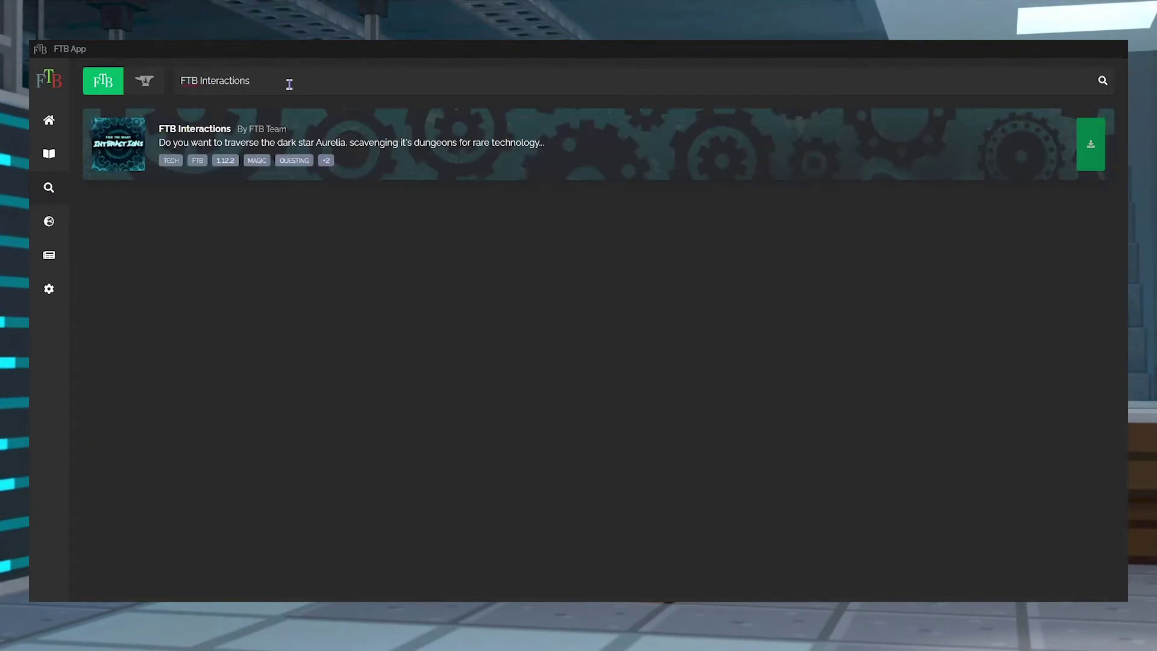
left_click(1095, 149)
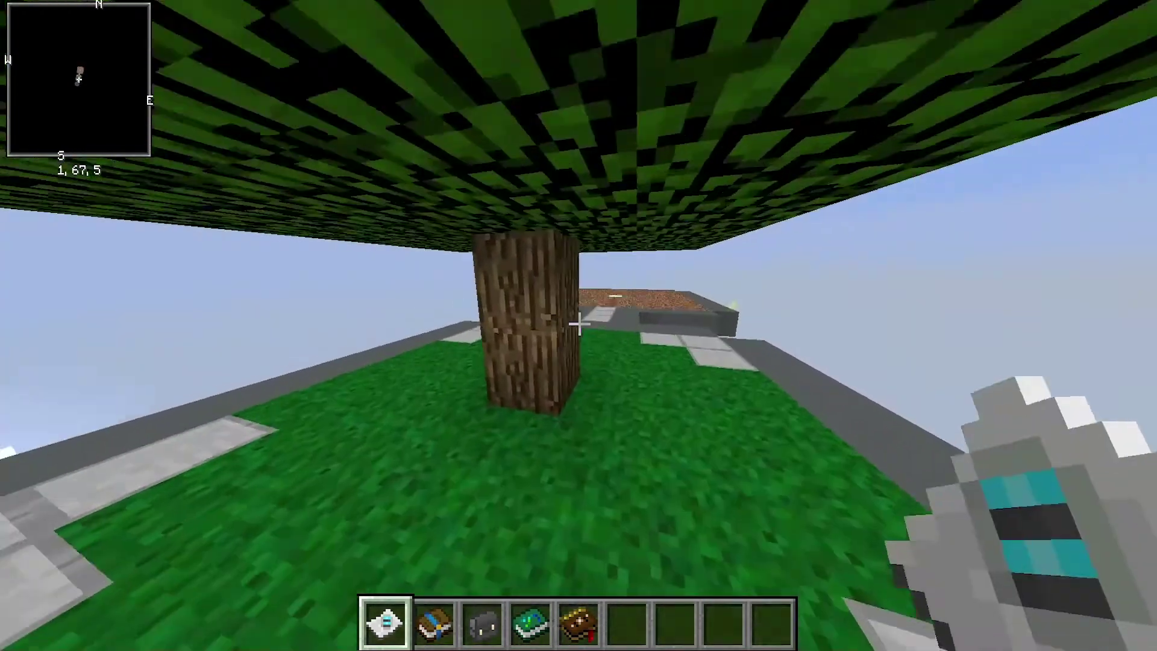
Step: In Minecraft, switch to an empty hotbar slot and walk around the starting island to examine the oak tree and connected platforms
scroll(578, 326, "down", 2)
scroll(579, 326, "down", 3)
scroll(579, 326, "up", 1)
scroll(578, 325, "down", 1)
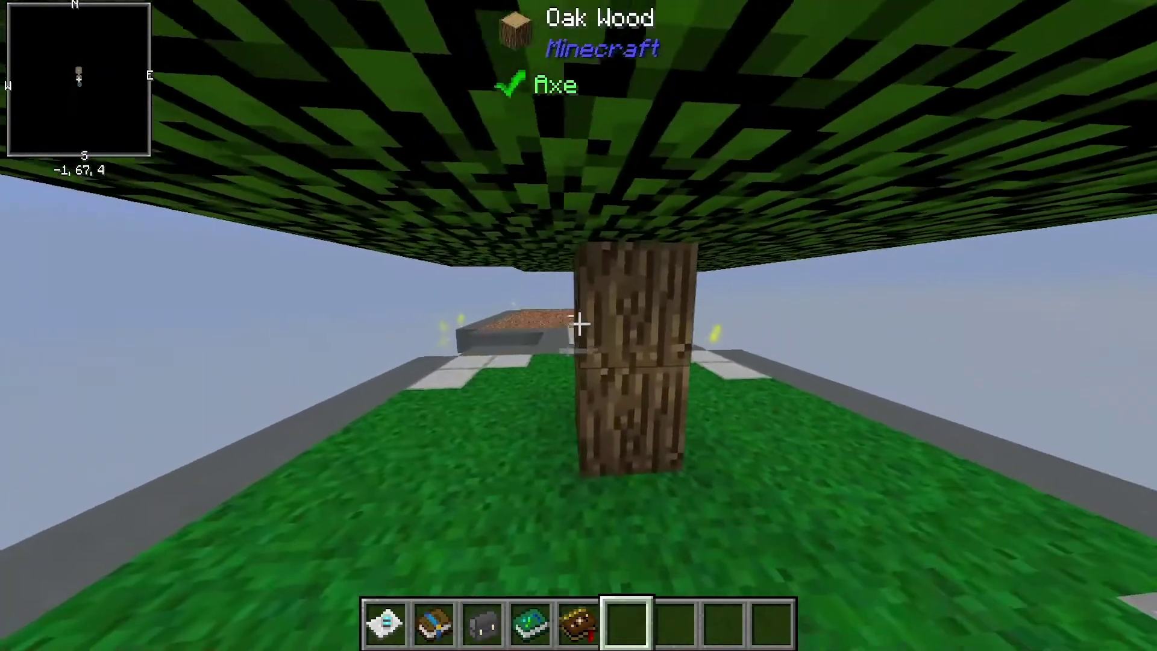
key("w")
key("s")
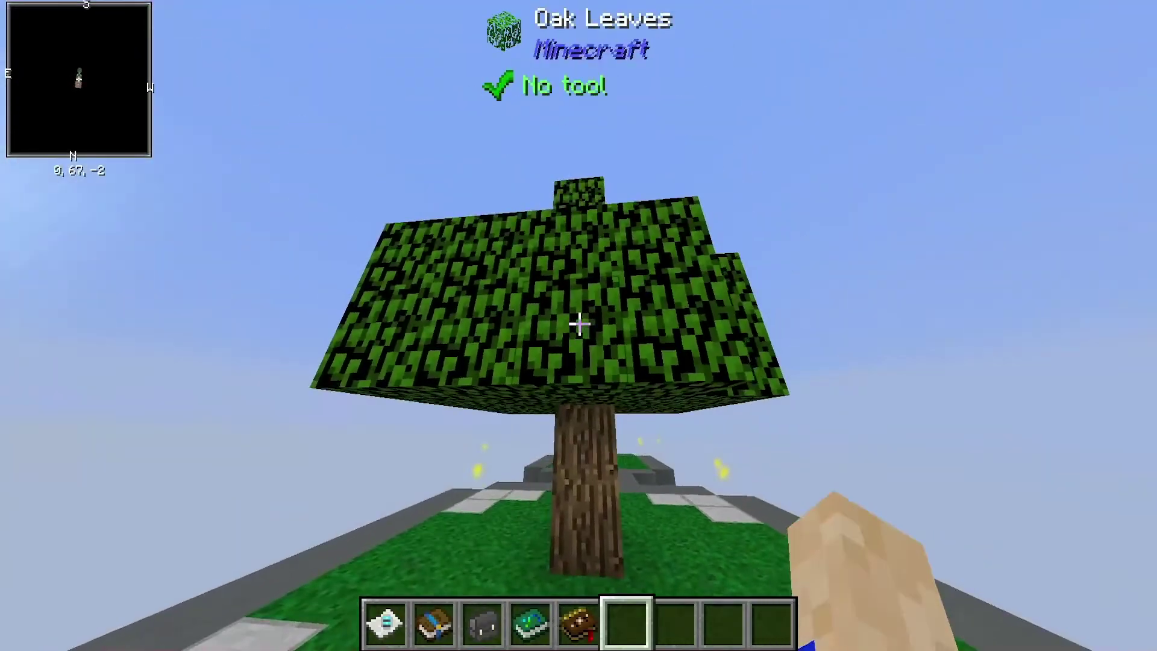
key("w")
key("w")
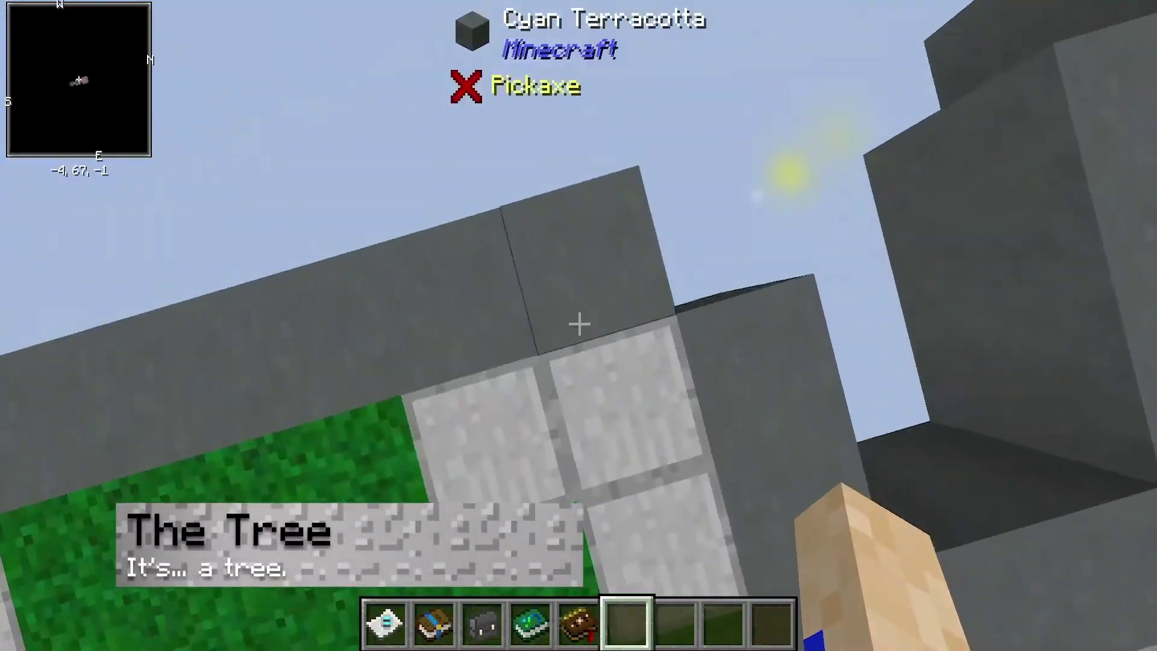
key("w")
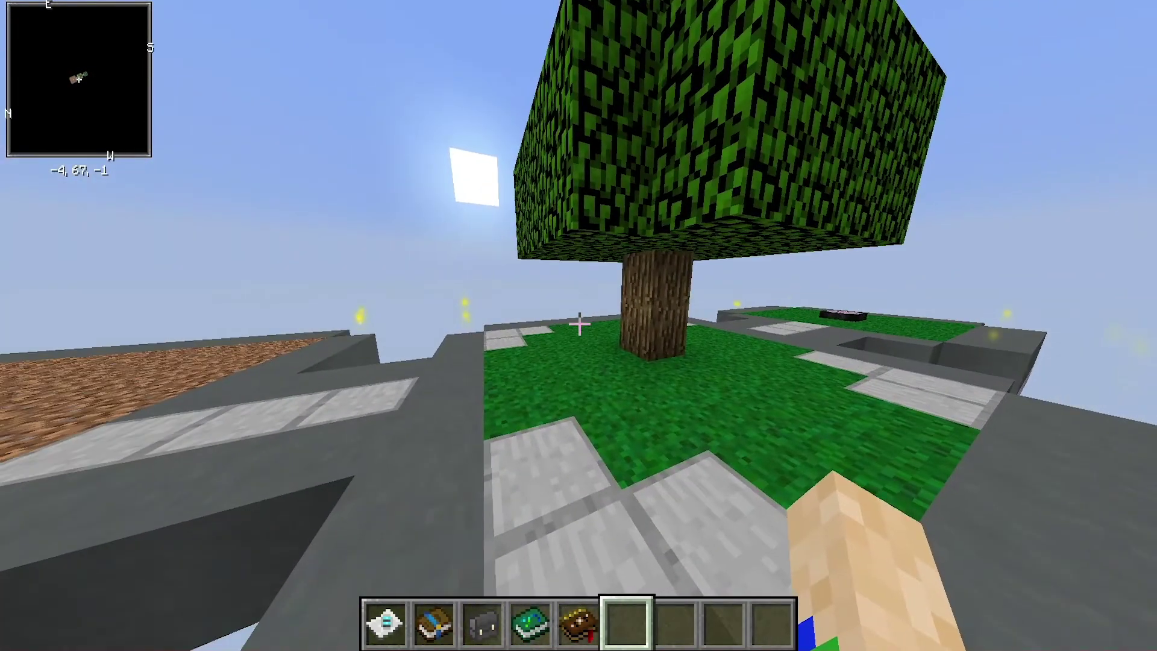
key("w")
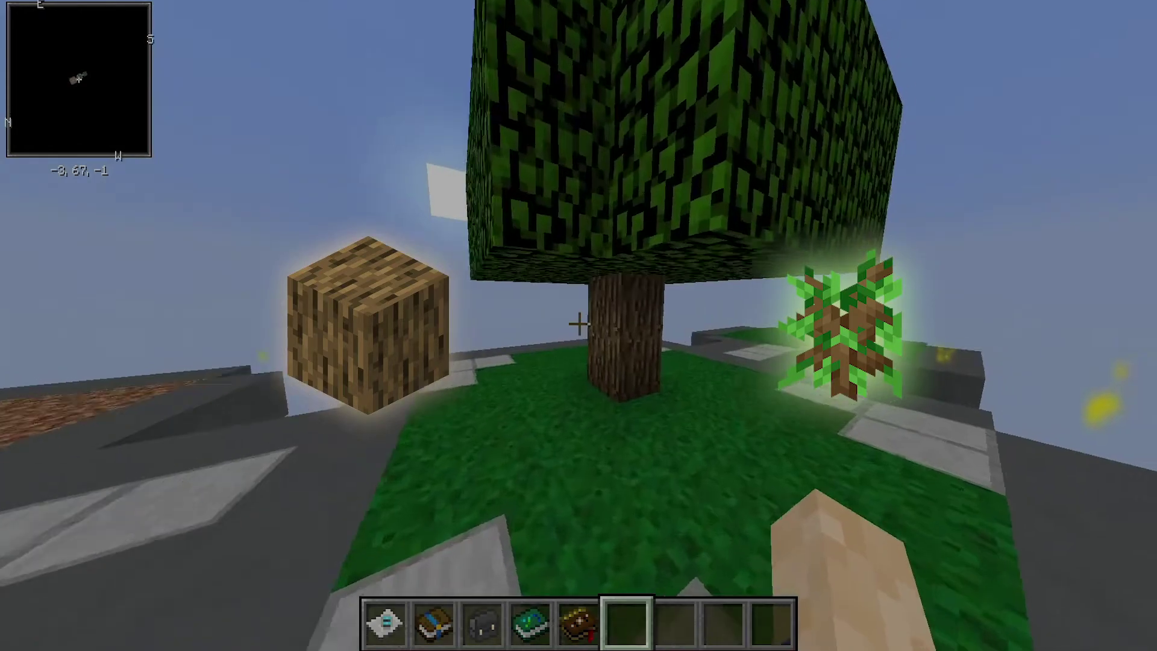
Step: Walk to the dirt platform and across to the Transmutation Table on the far grass platform to examine both
key("w")
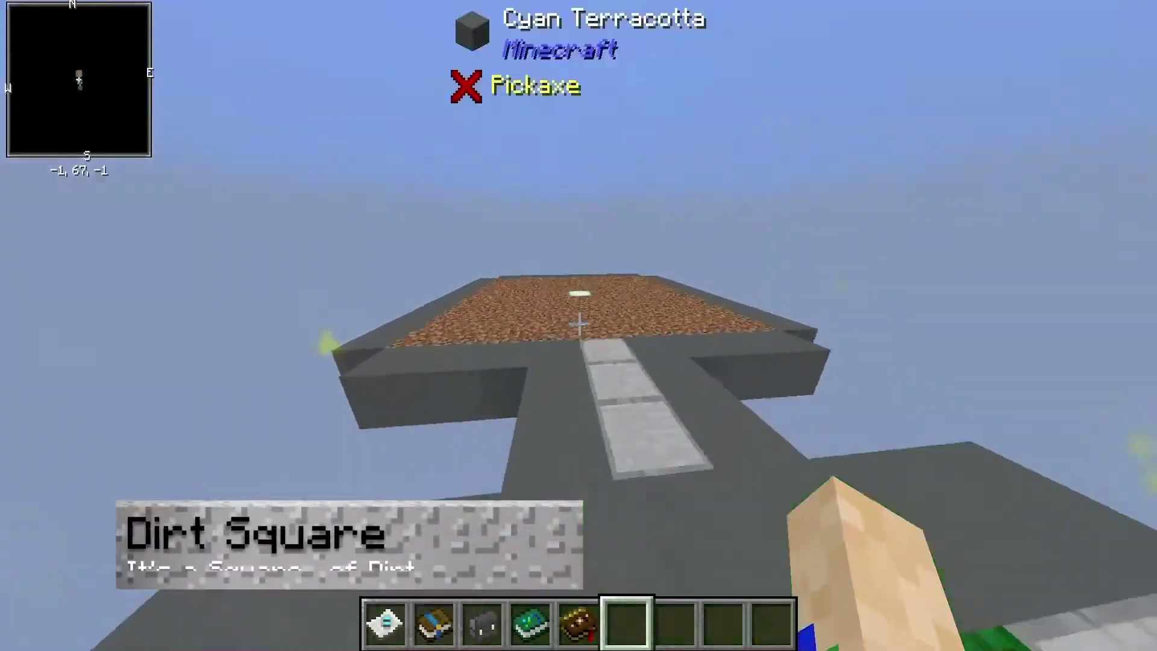
key("w")
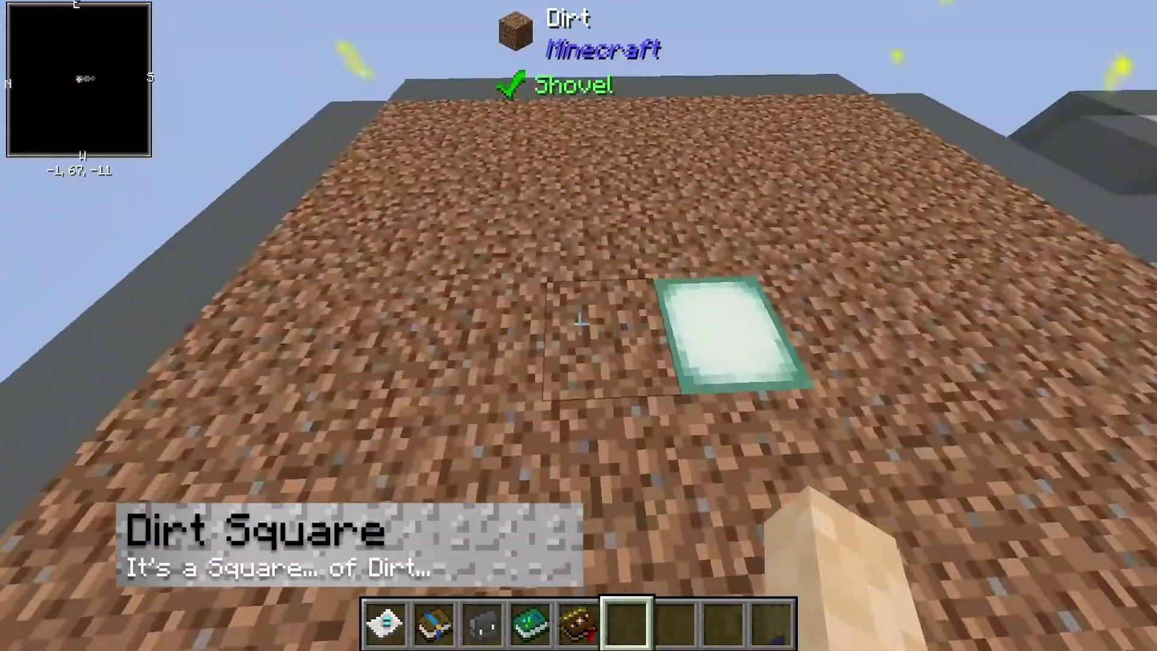
key("w")
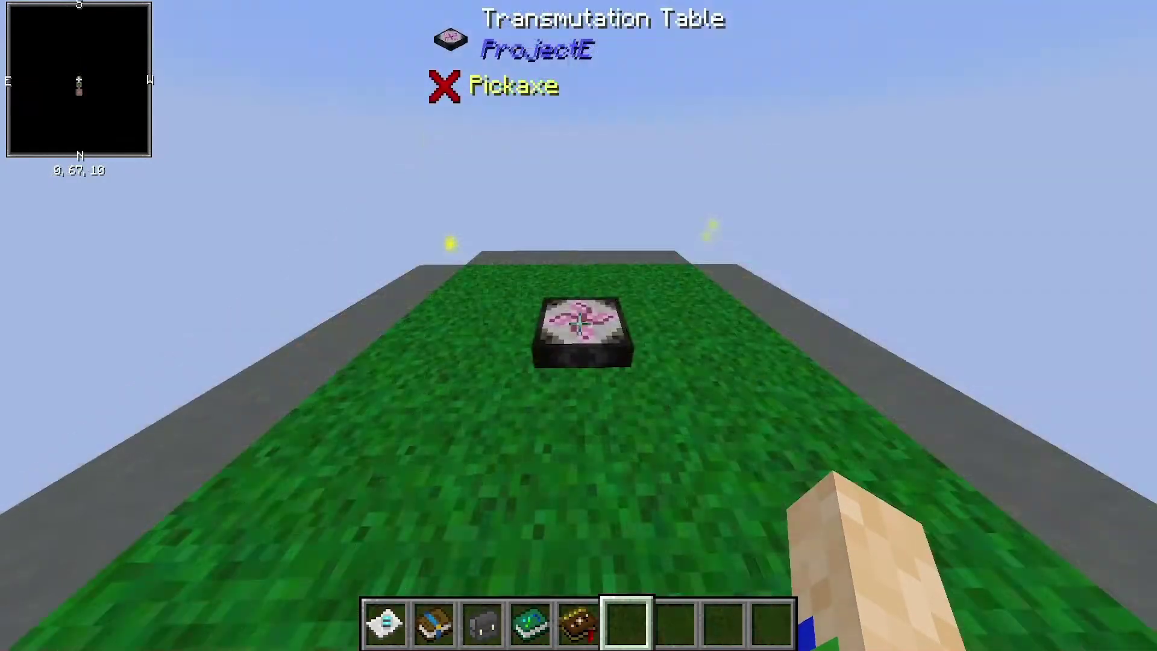
key("t")
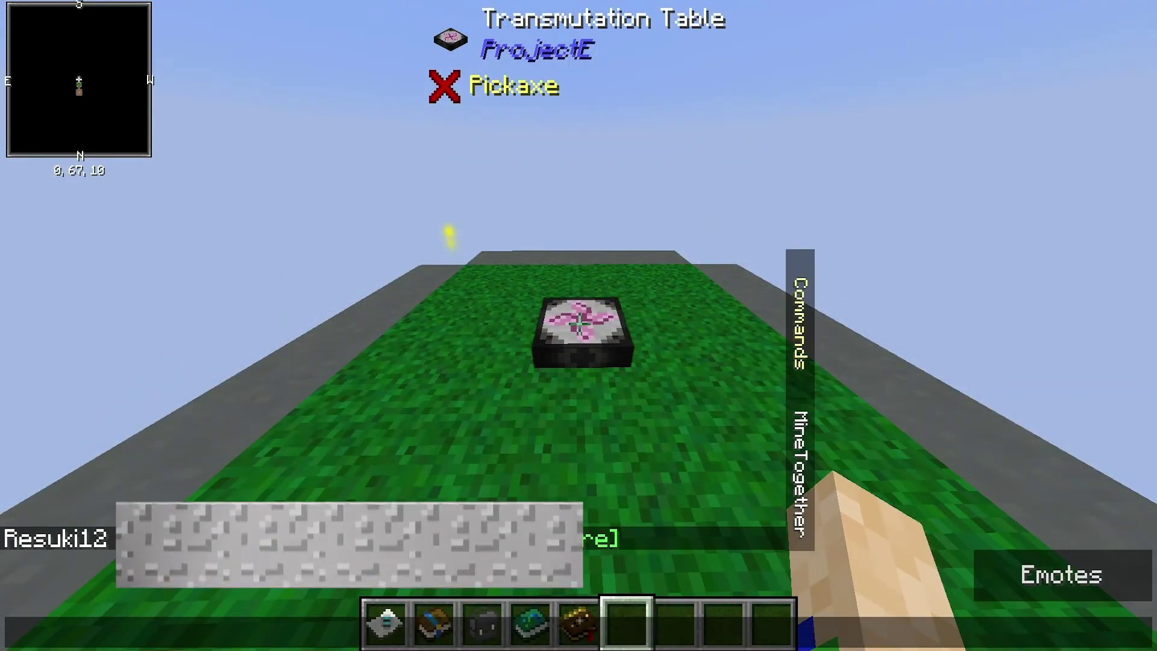
key("Escape")
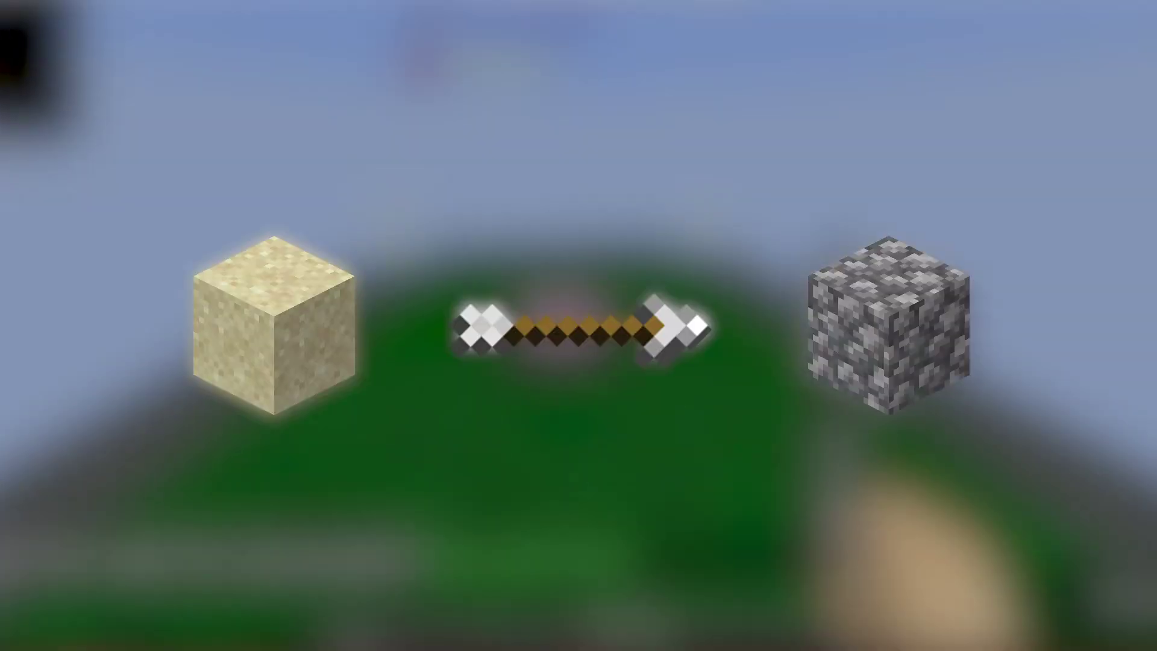
Step: Walk between the tree island and the dirt platform at night to examine the glowing wisps around the edges
key("w")
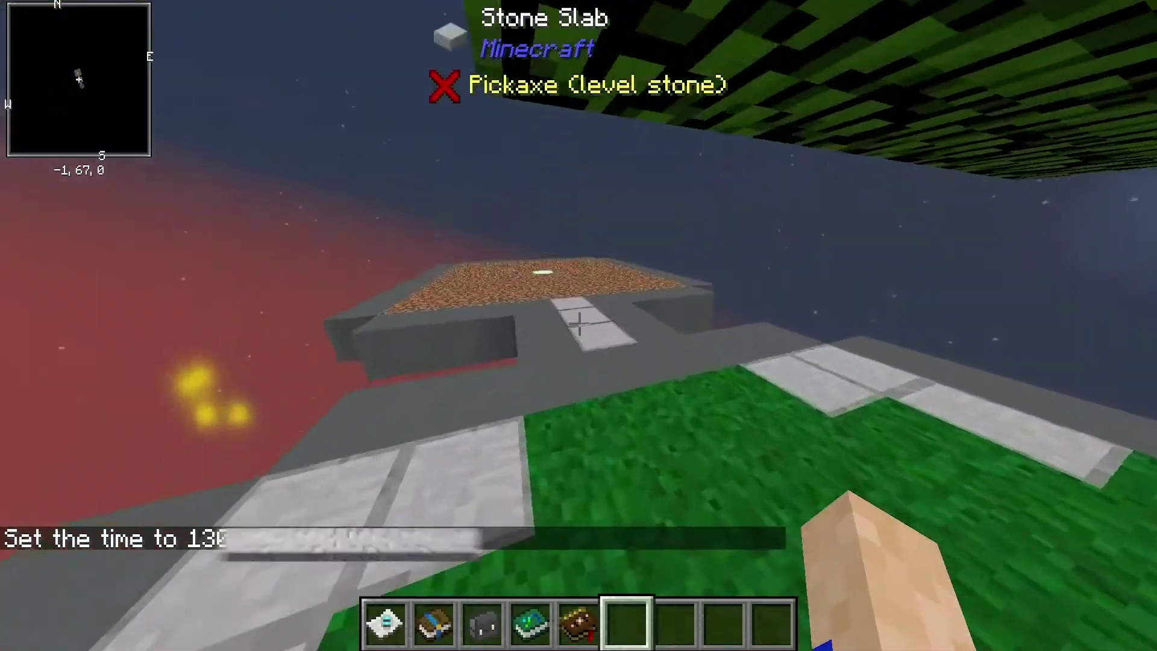
key("w")
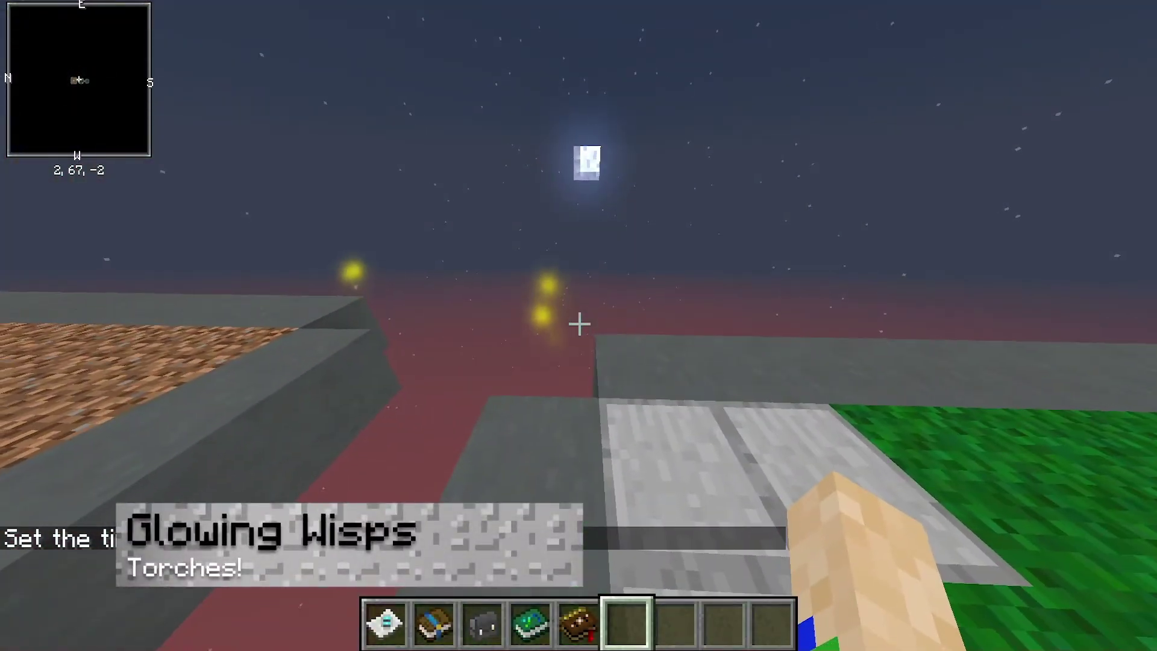
key("w")
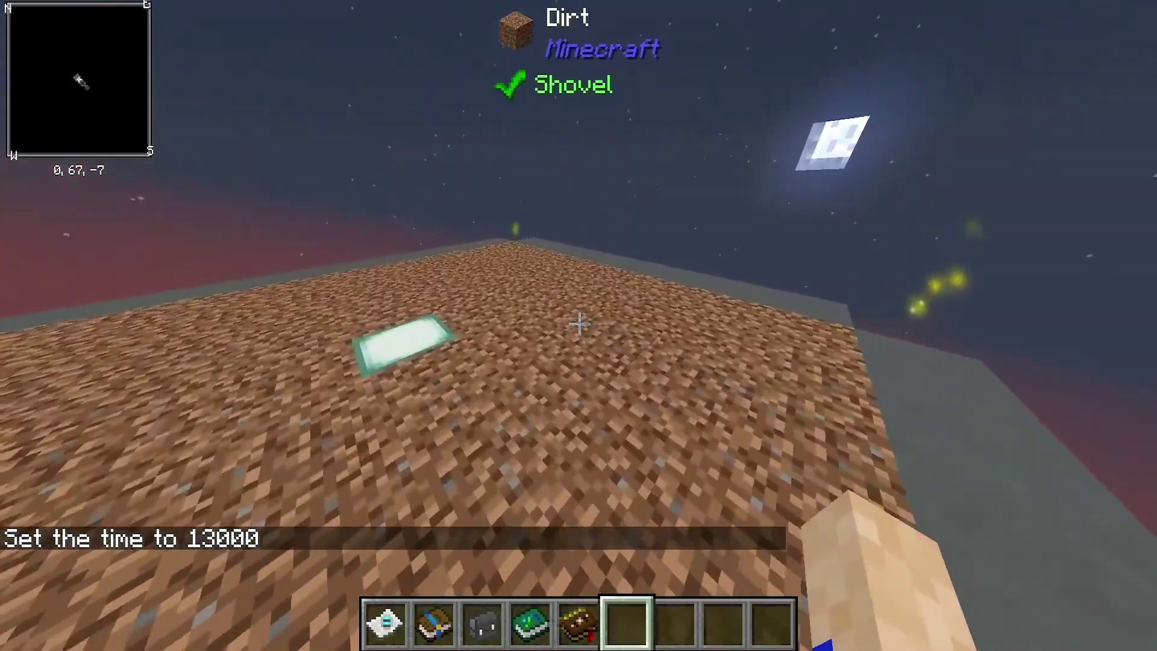
key("w")
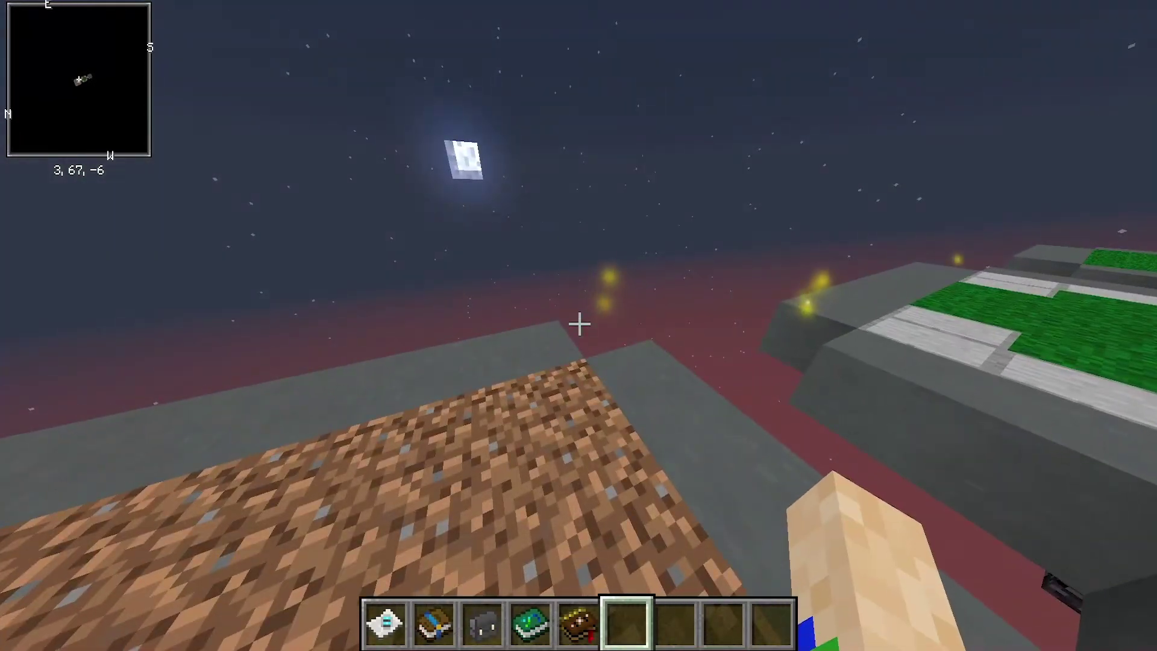
key("w")
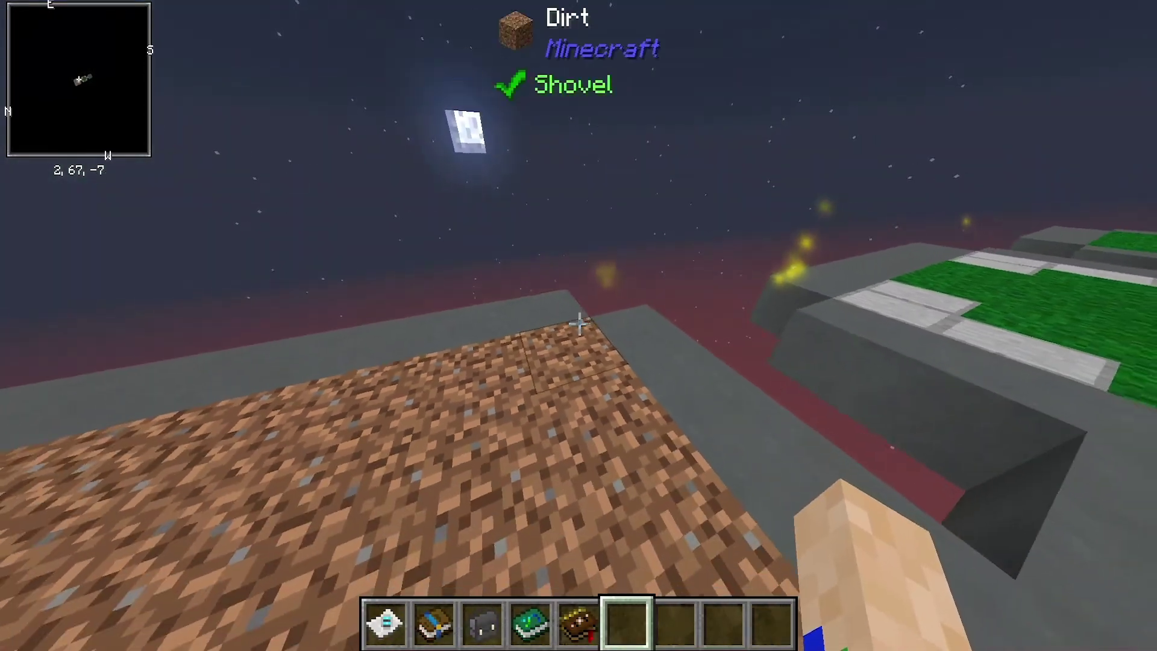
key("w")
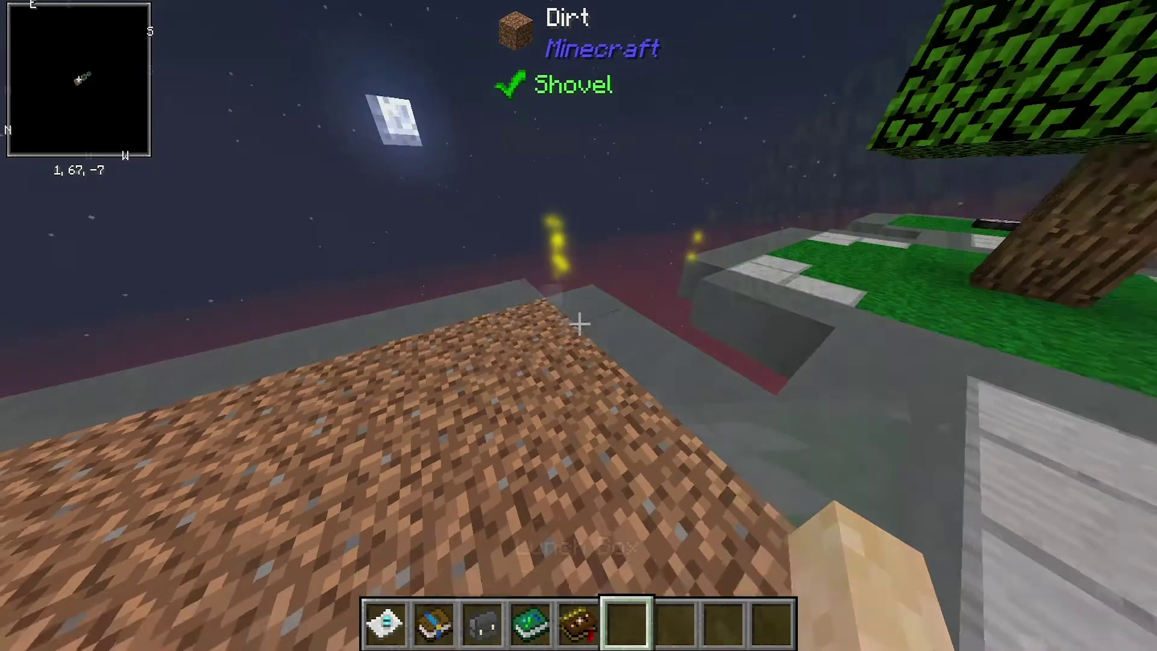
Step: Use the Lunch Box from the dirt platform, and carry the Tome of Knowledge to the Transmutation Table to check the table
key("3")
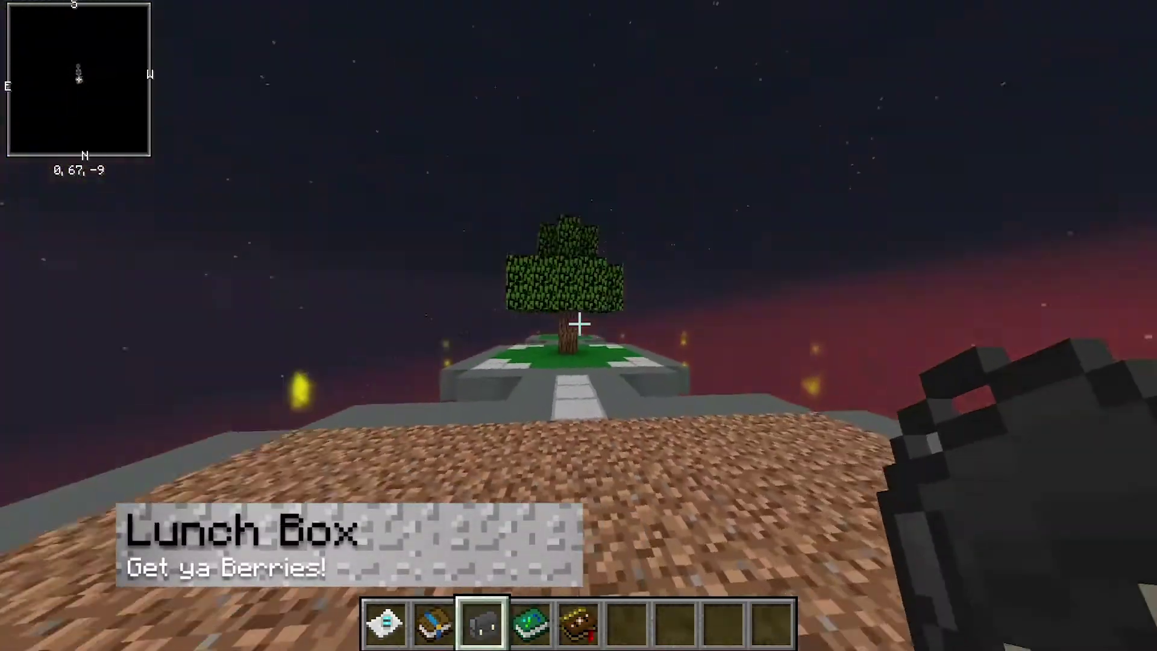
right_click(579, 326)
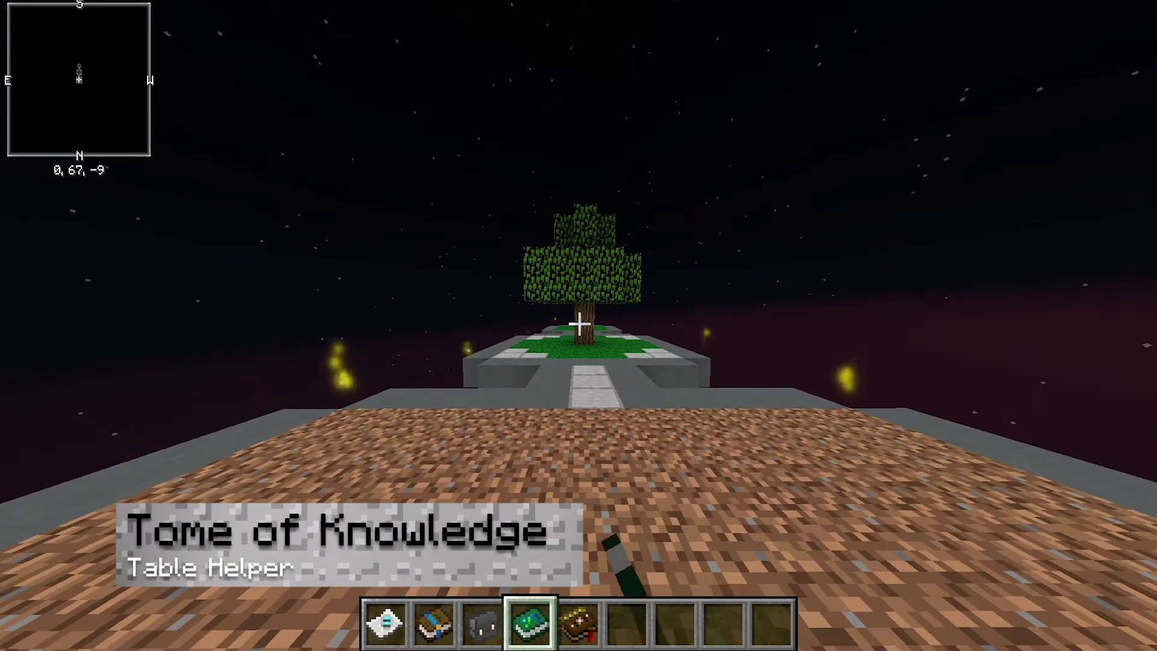
key("w")
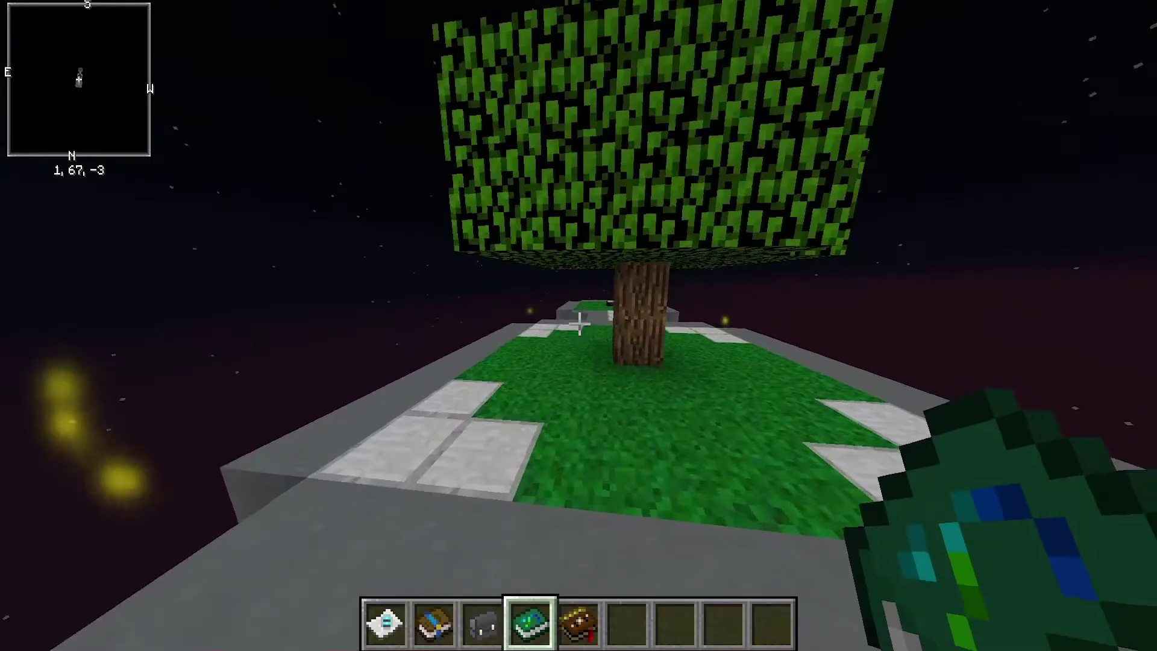
key("w")
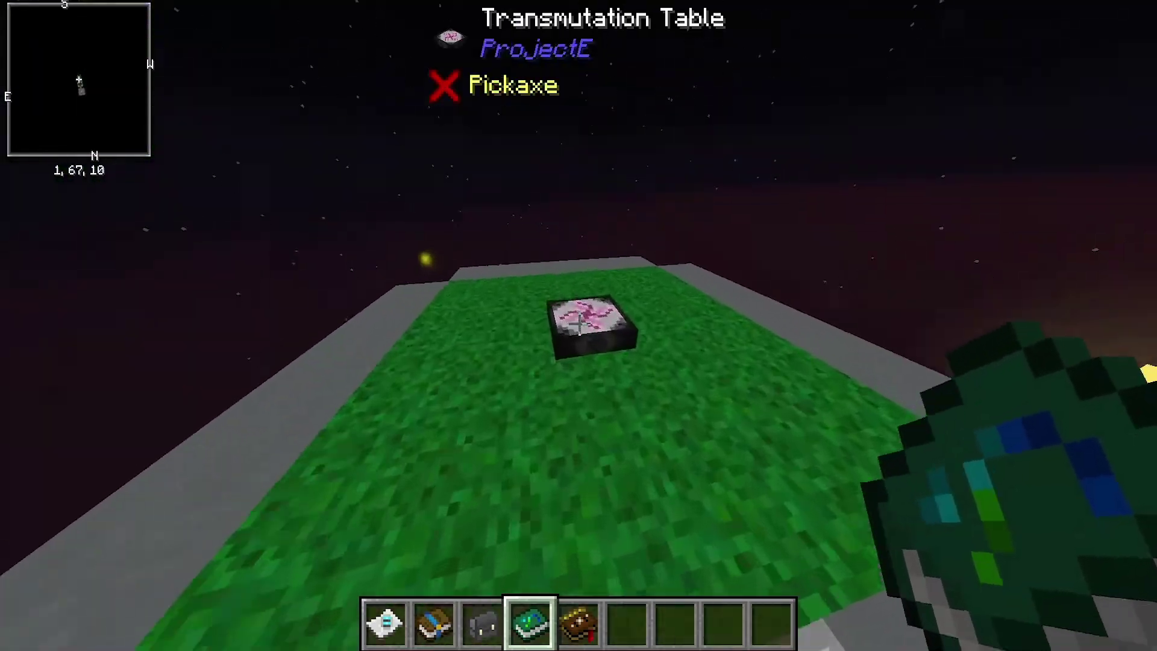
right_click(579, 325)
key("Escape")
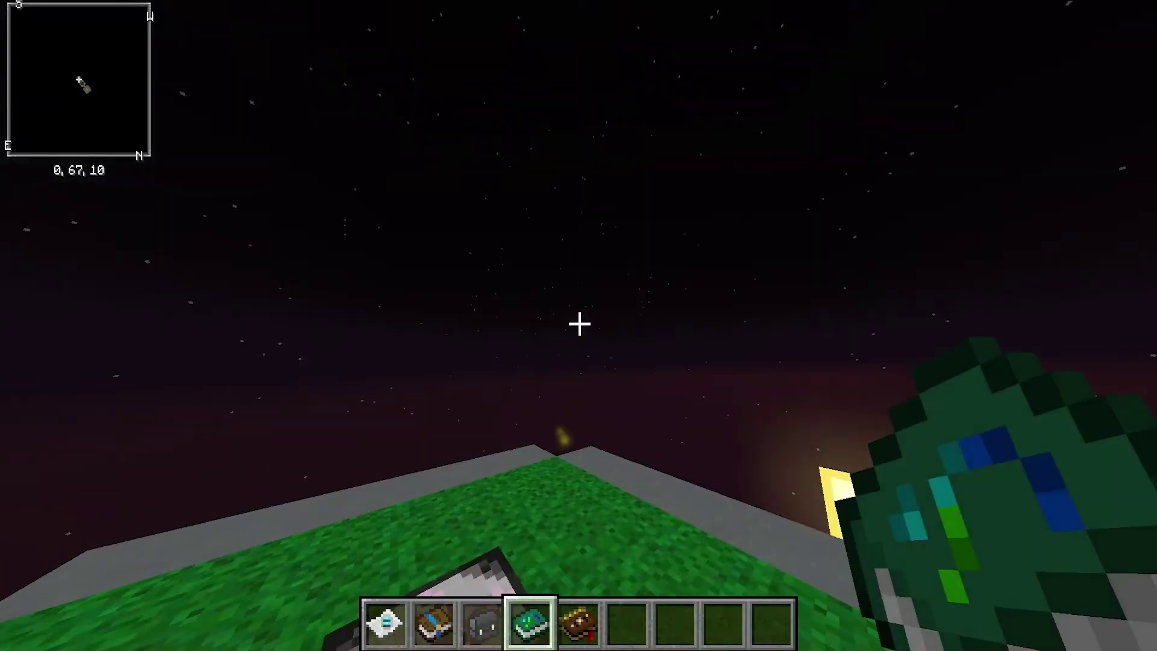
Step: Walk back toward the dirt platform with the Quest Book in hand and open it to look over the quest map
key("w")
key("5")
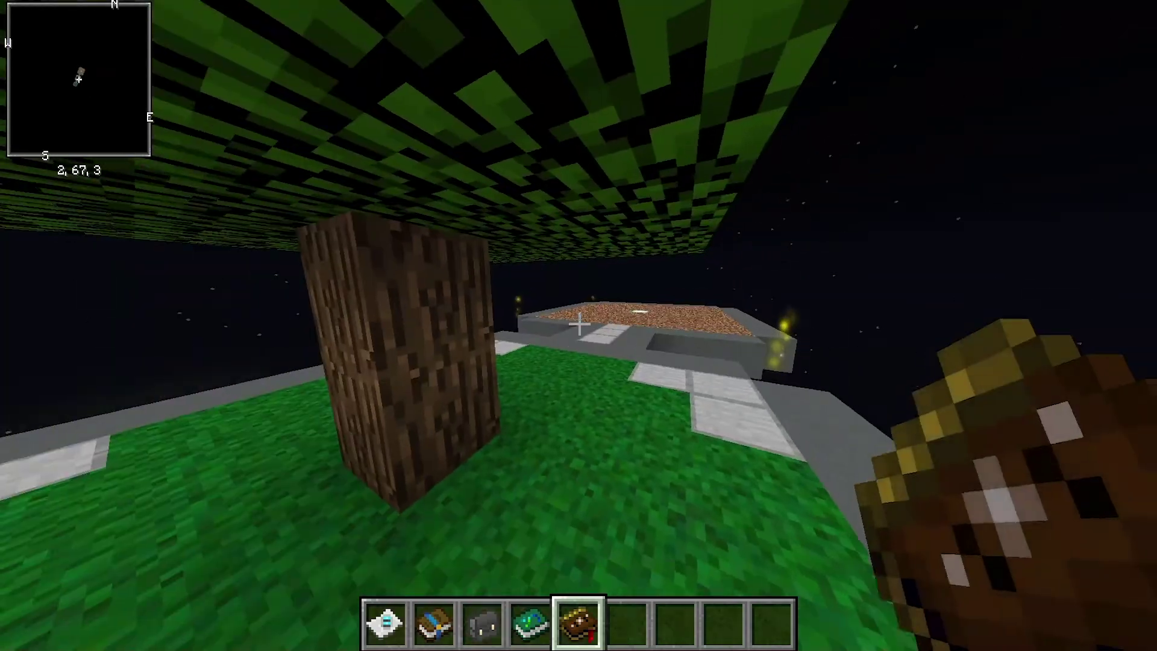
key("2")
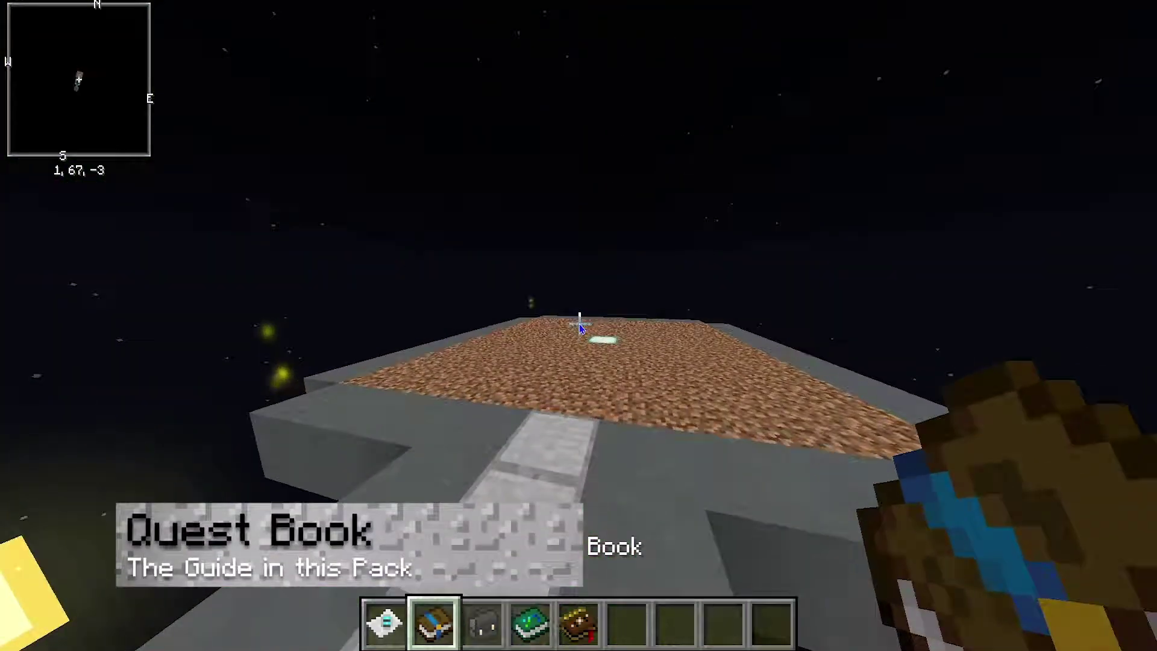
right_click(579, 324)
scroll(473, 139, "up", 2)
scroll(483, 126, "down", 5)
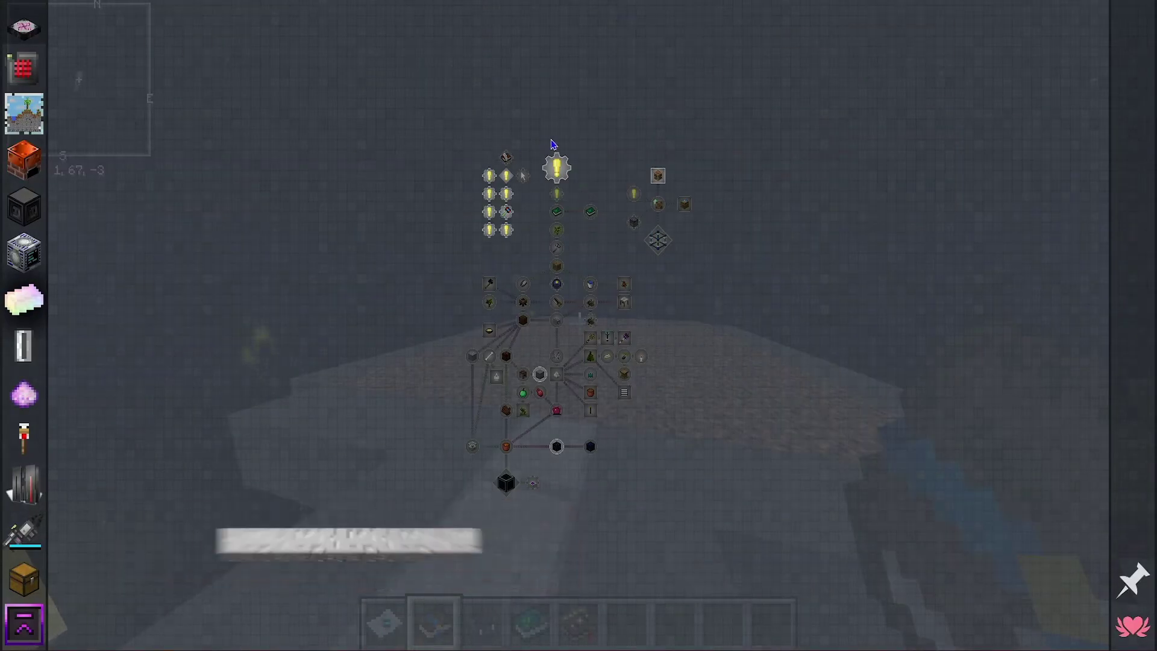
scroll(553, 147, "up", 2)
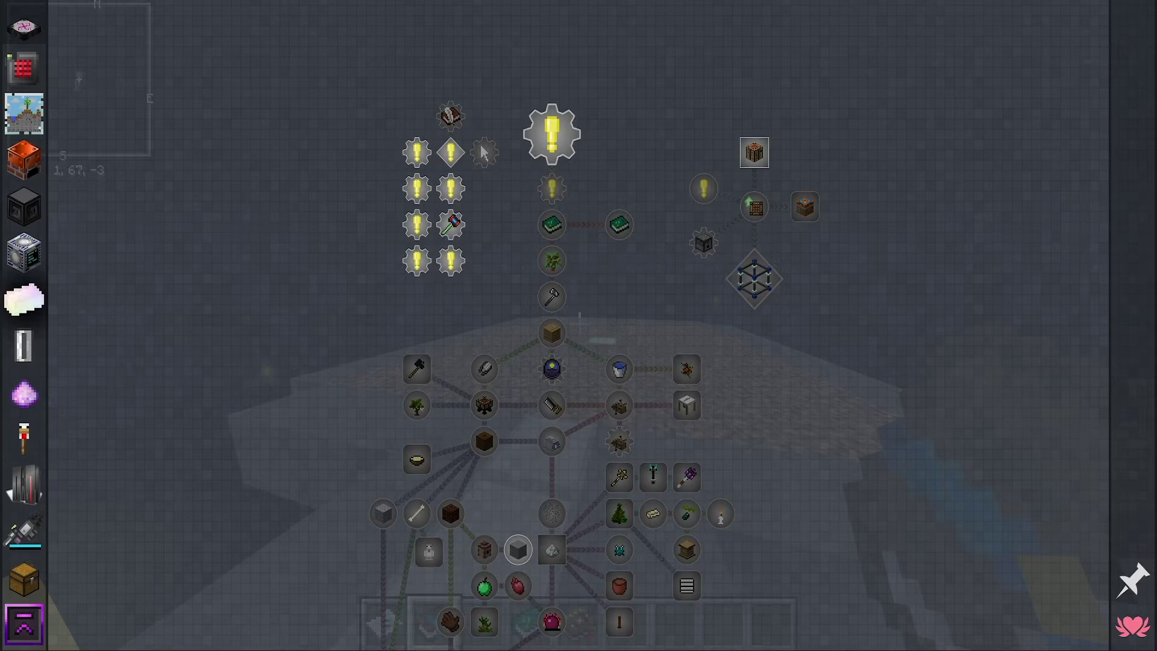
Step: Complete the "Hey, Listen!" quest's checkmark task and claim its rewards of 2 XP levels and a Fairy Imbued Apple
mouse_move(545, 139)
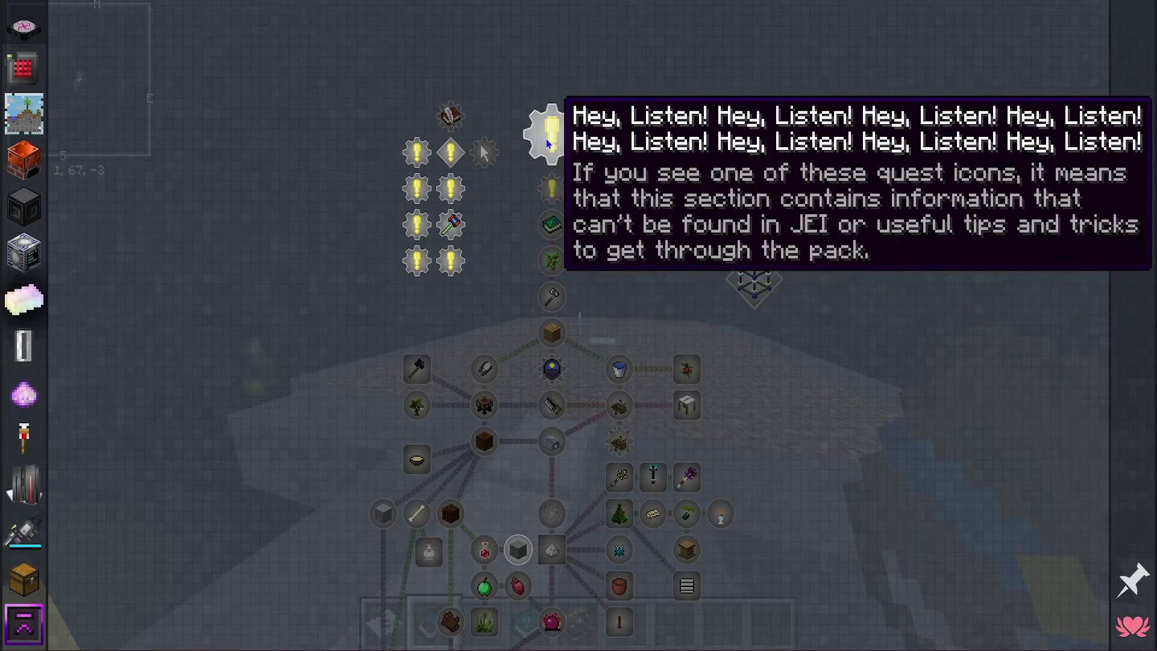
left_click(548, 139)
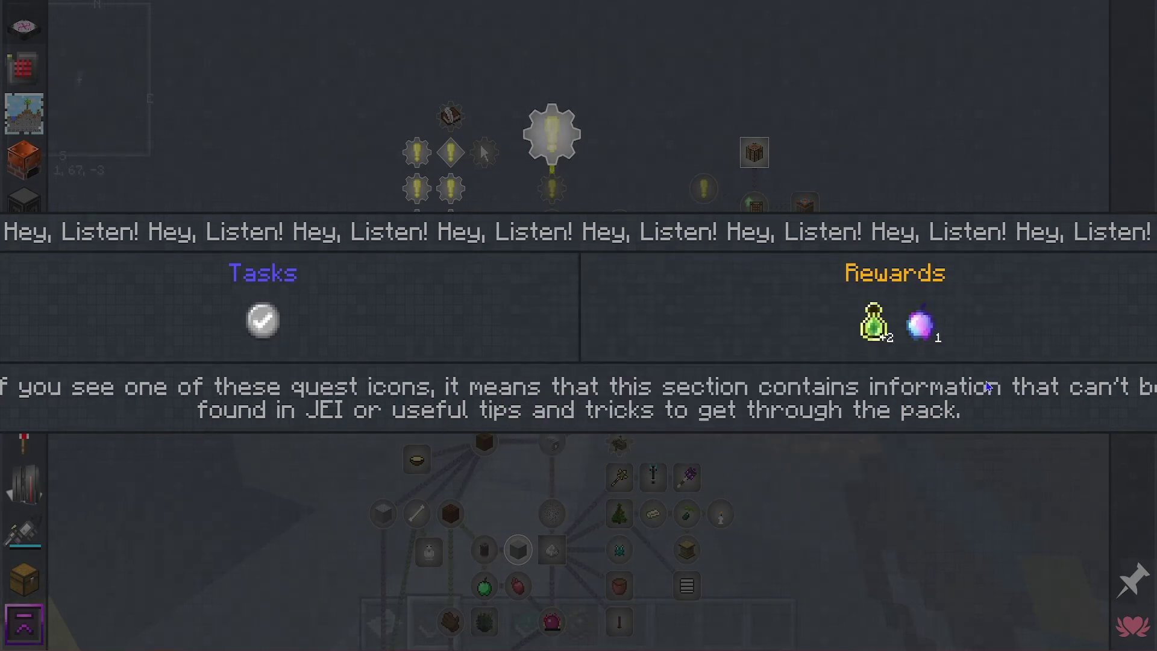
left_click(261, 312)
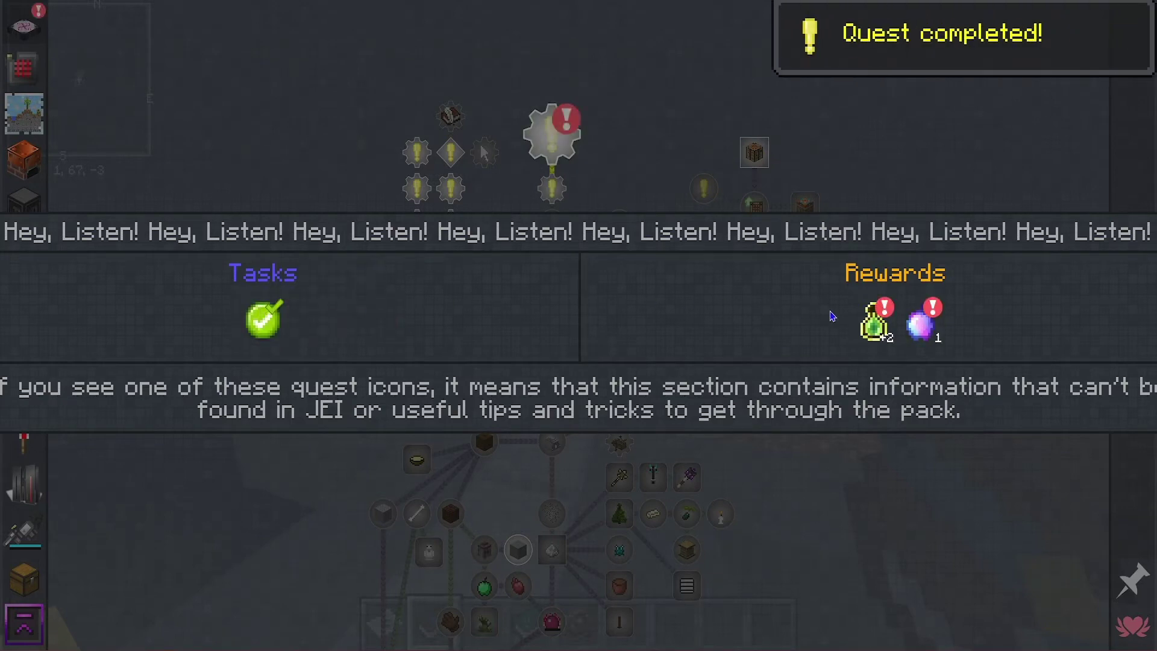
left_click(896, 324)
left_click(920, 326)
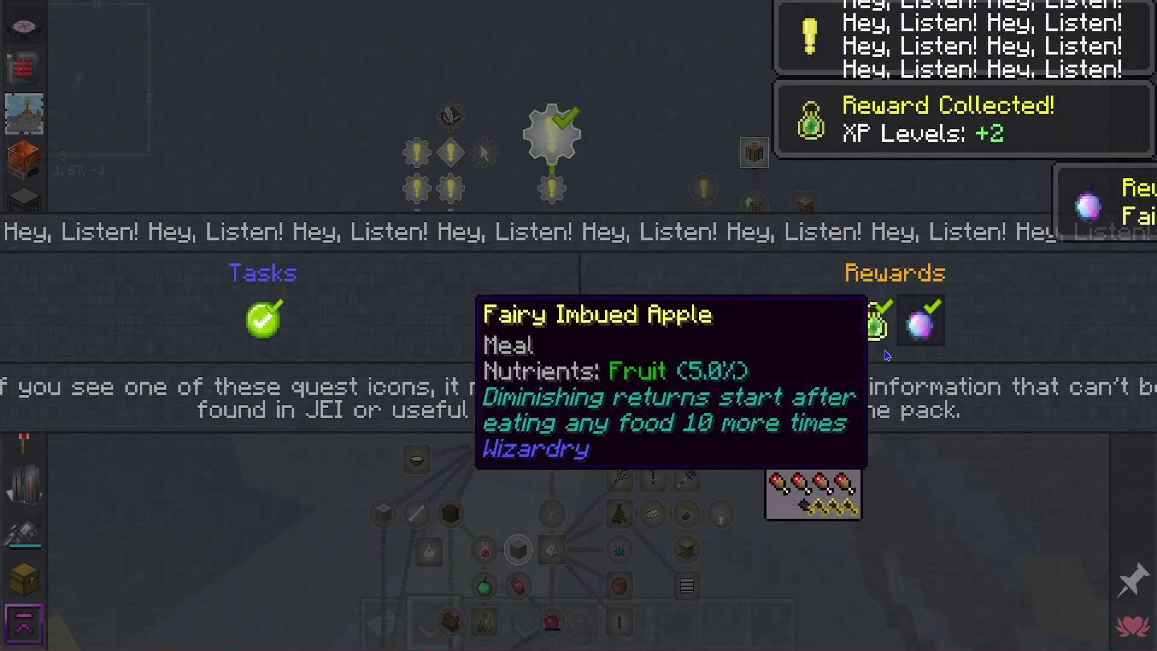
key("Escape")
key("Escape")
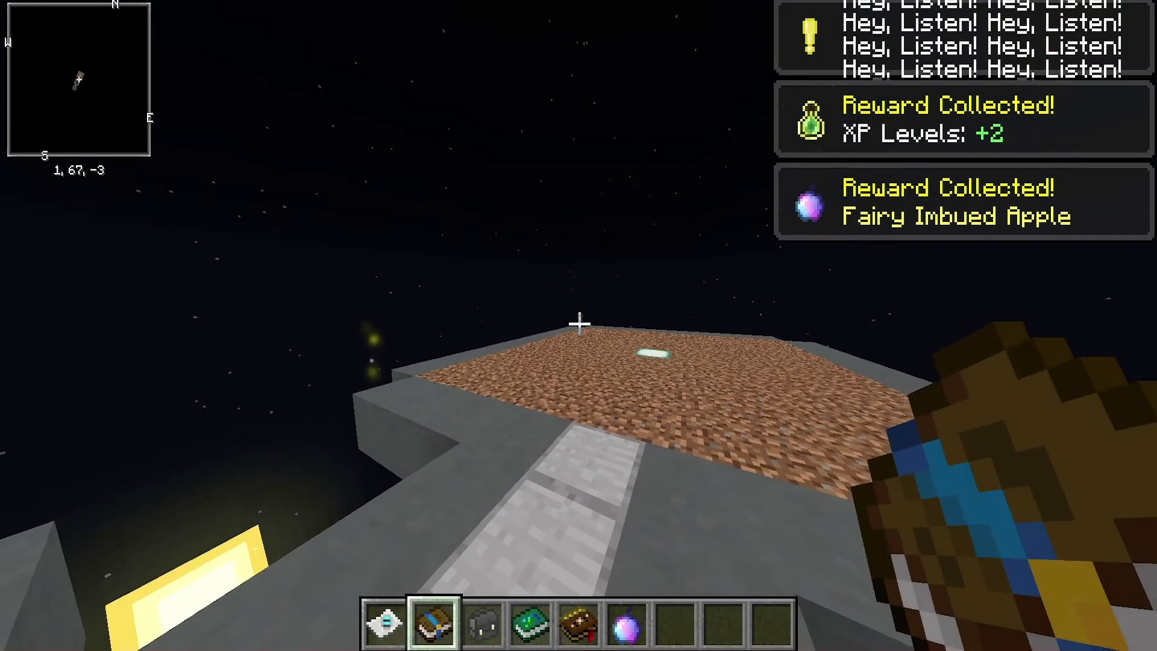
Step: Check the Fairy Imbued Apple in the survival inventory, hold it in hand and walk back toward the tree island
key("e")
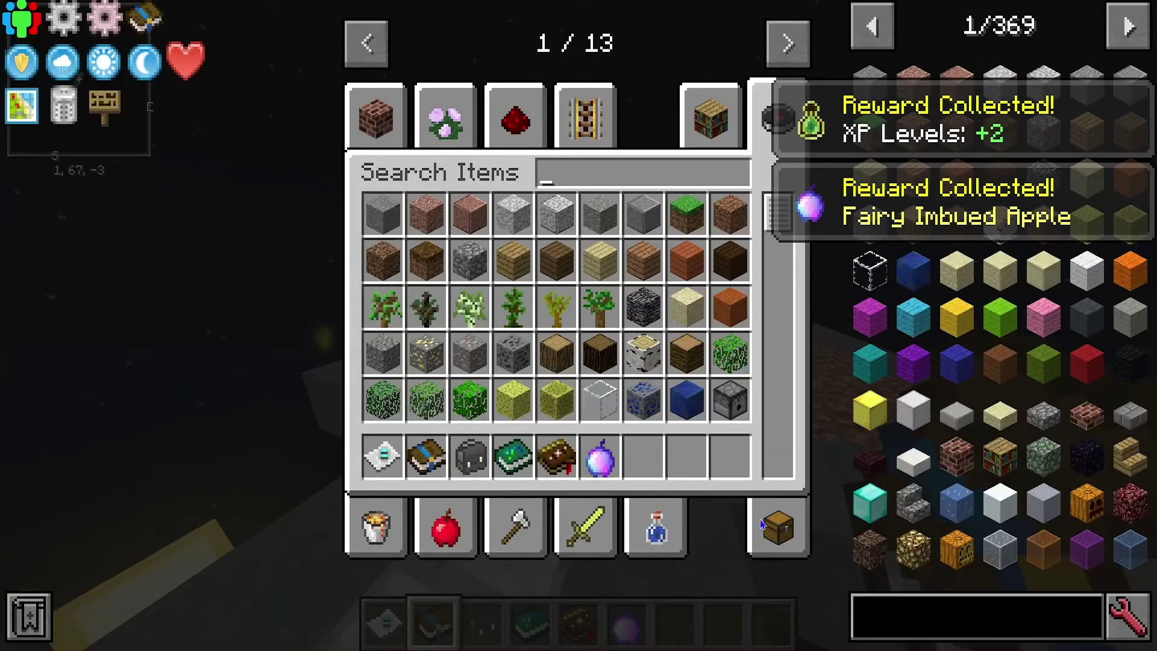
left_click(777, 524)
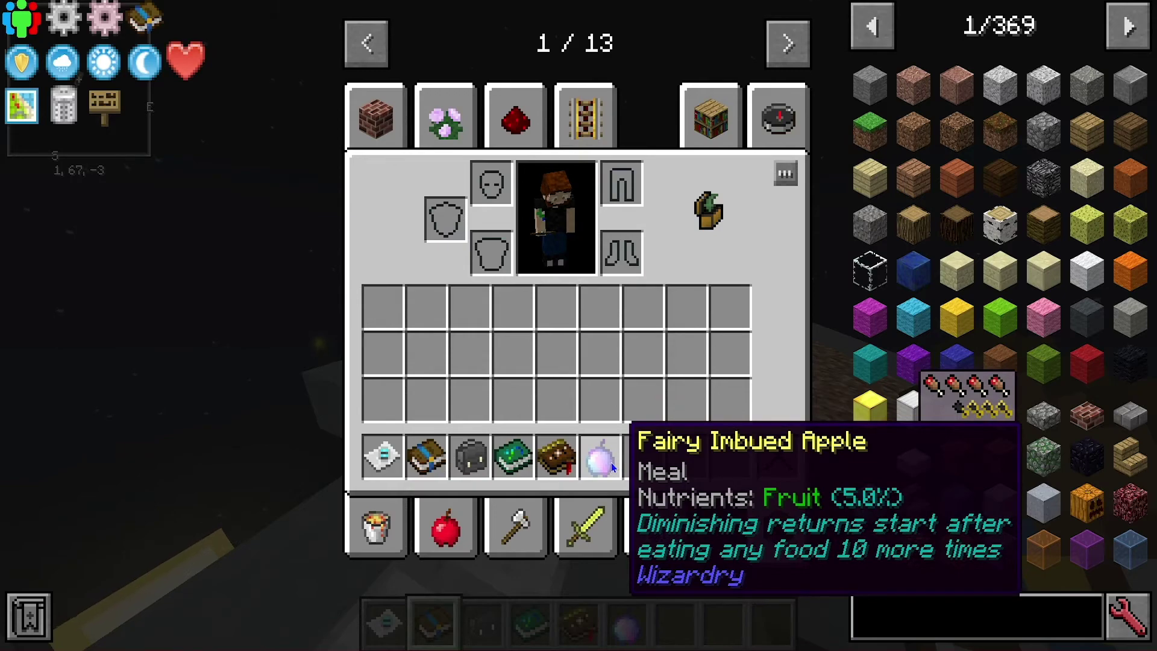
key("e")
scroll(579, 324, "down", 1)
scroll(579, 324, "down", 3)
key("w")
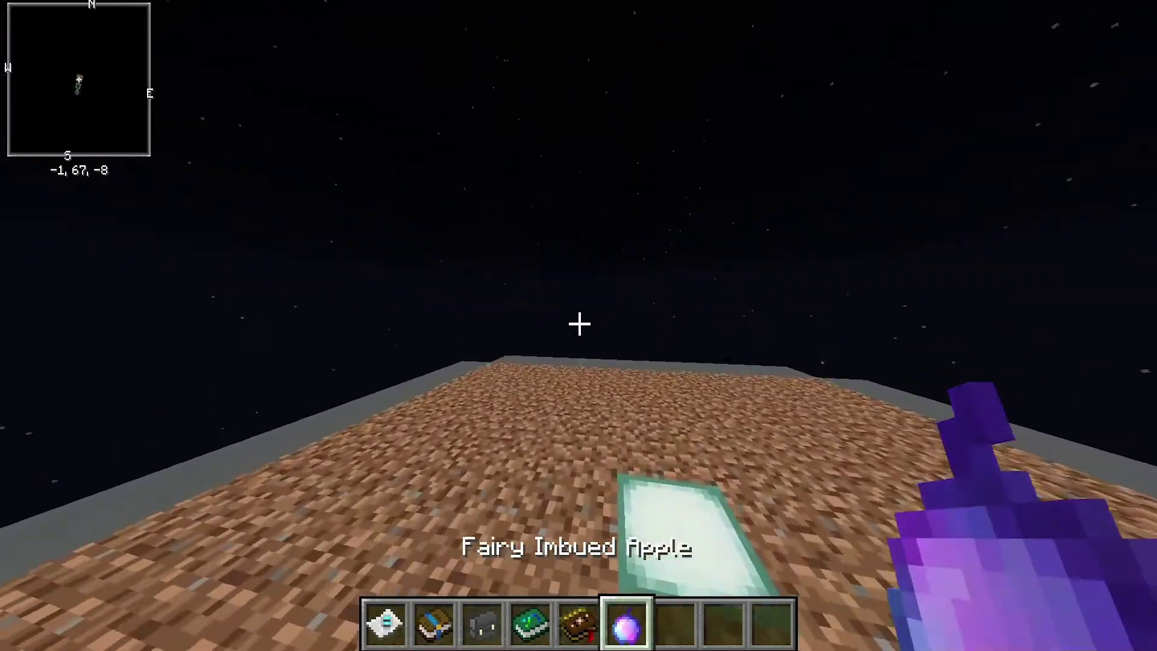
key("w")
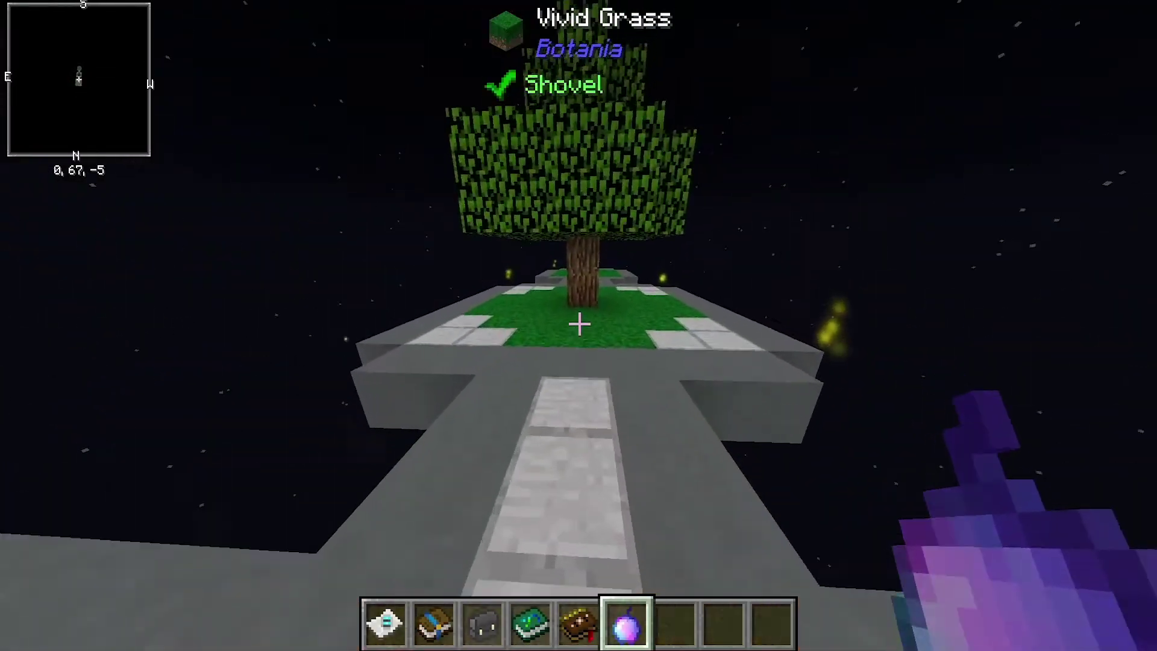
Step: Move the Fairy Imbued Apple from the hotbar to the first slot of the main inventory
key("e")
left_click(596, 457)
left_click(377, 308)
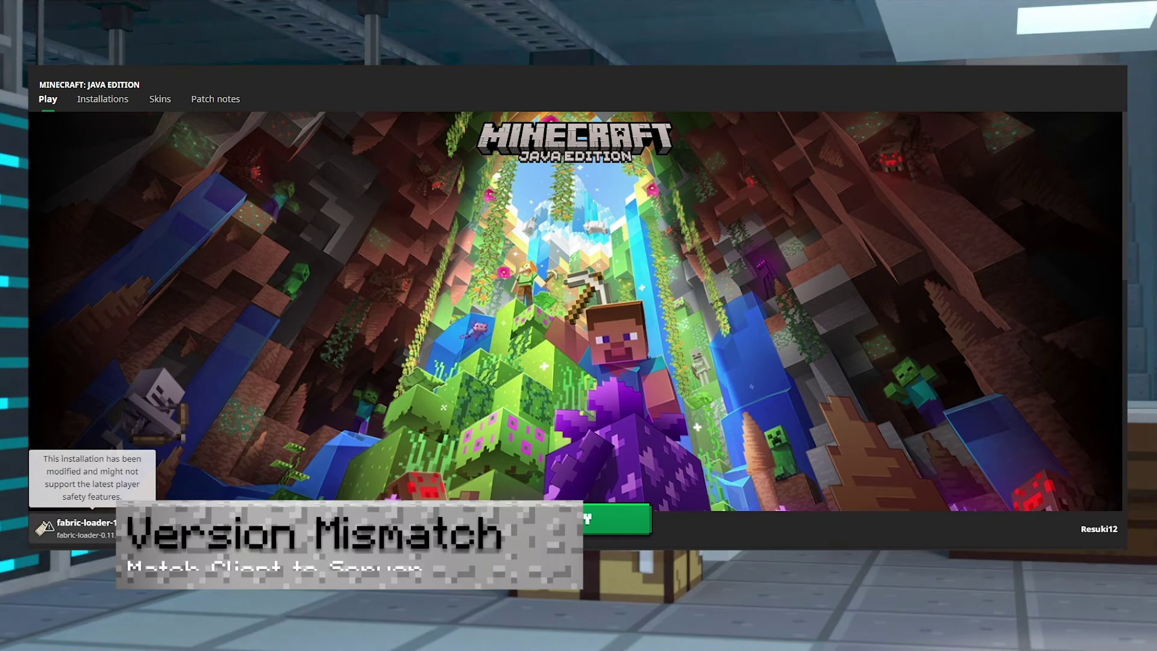
Step: In the Minecraft Launcher, select the forge installation with version 1.12.2-forge-14.23.5.2855
left_click(60, 527)
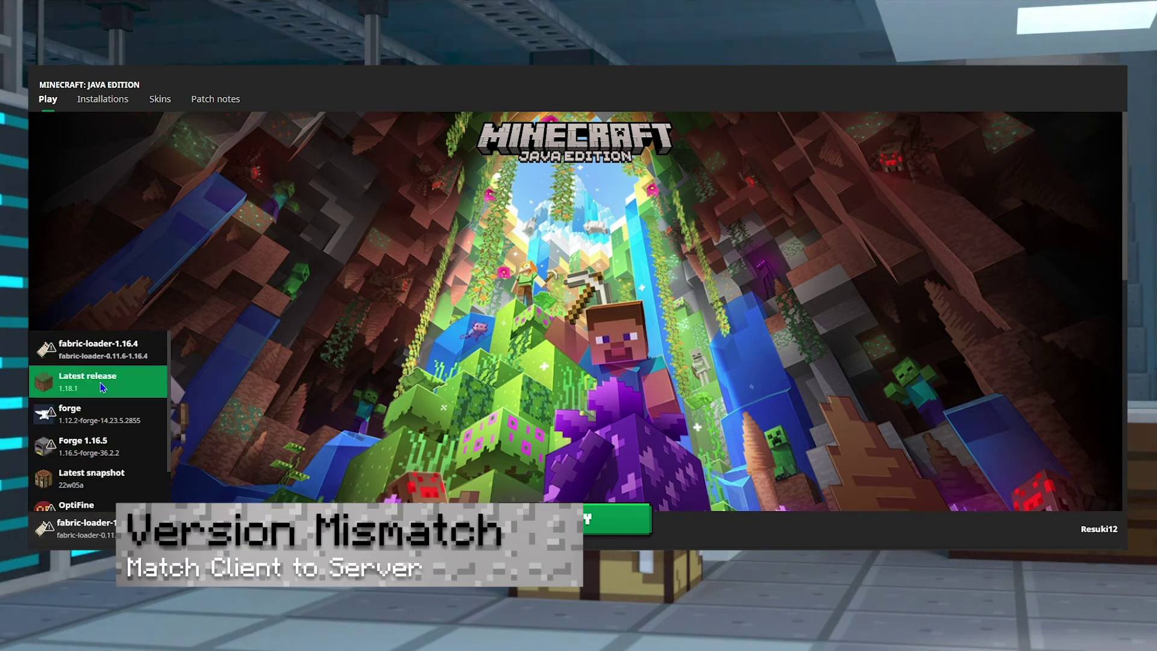
scroll(108, 434, "down", 3)
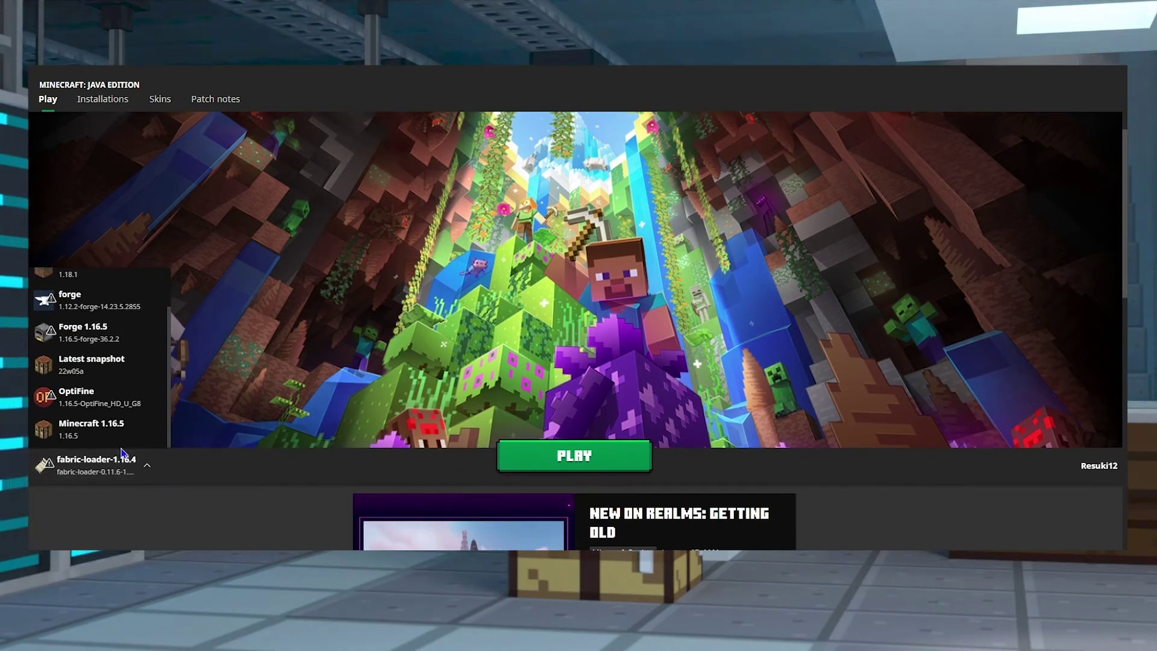
scroll(166, 413, "up", 2)
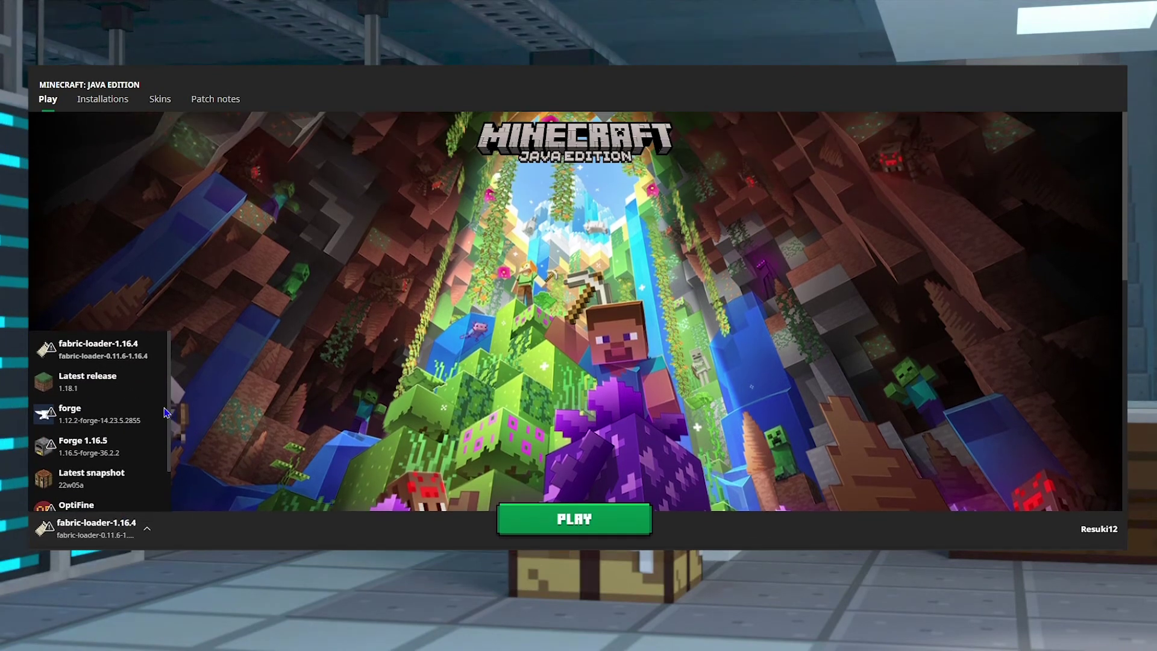
left_click(112, 427)
Step: Look through the launcher's list of installations and their game versions
left_click(91, 529)
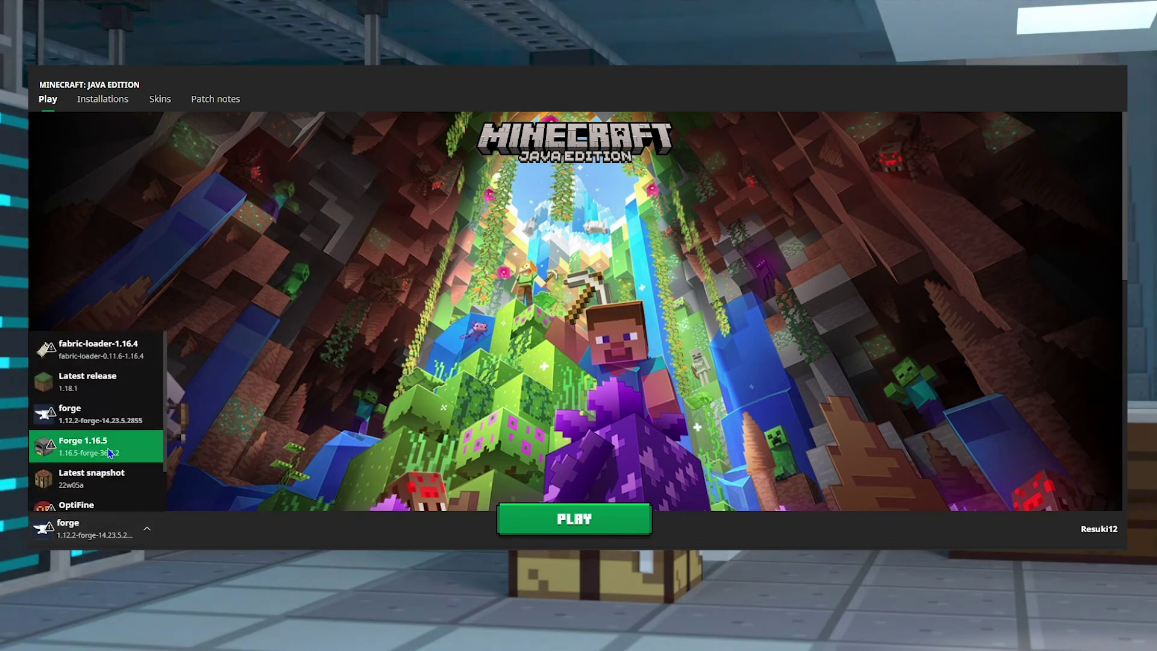
scroll(111, 453, "down", 1)
scroll(94, 476, "down", 2)
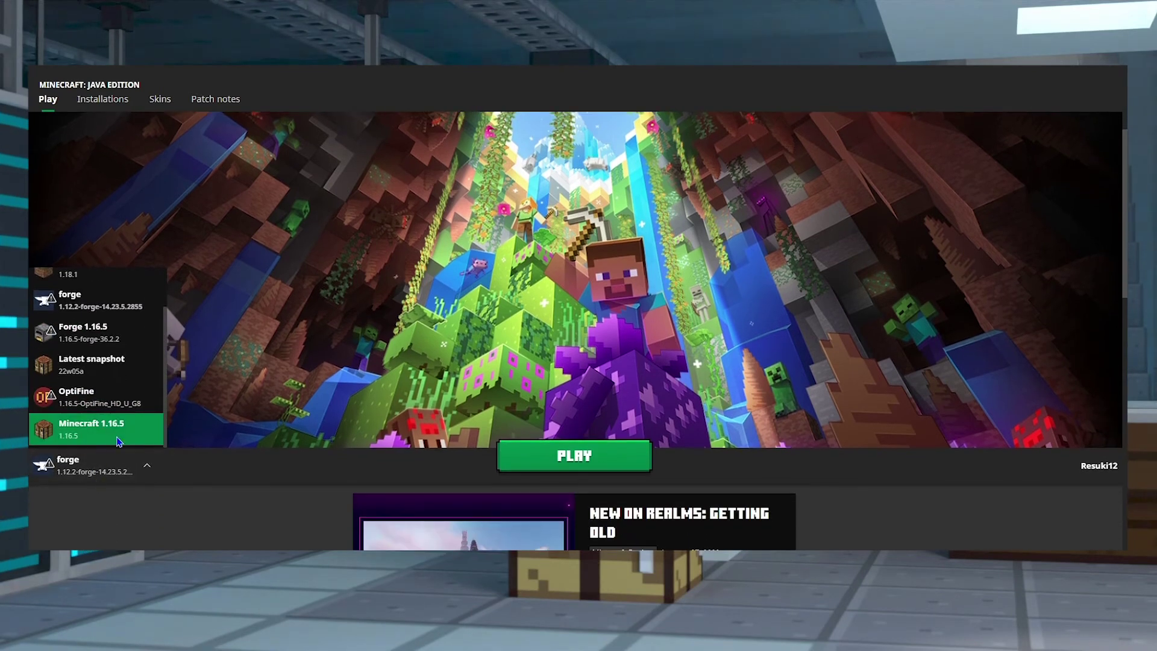
scroll(127, 485, "up", 3)
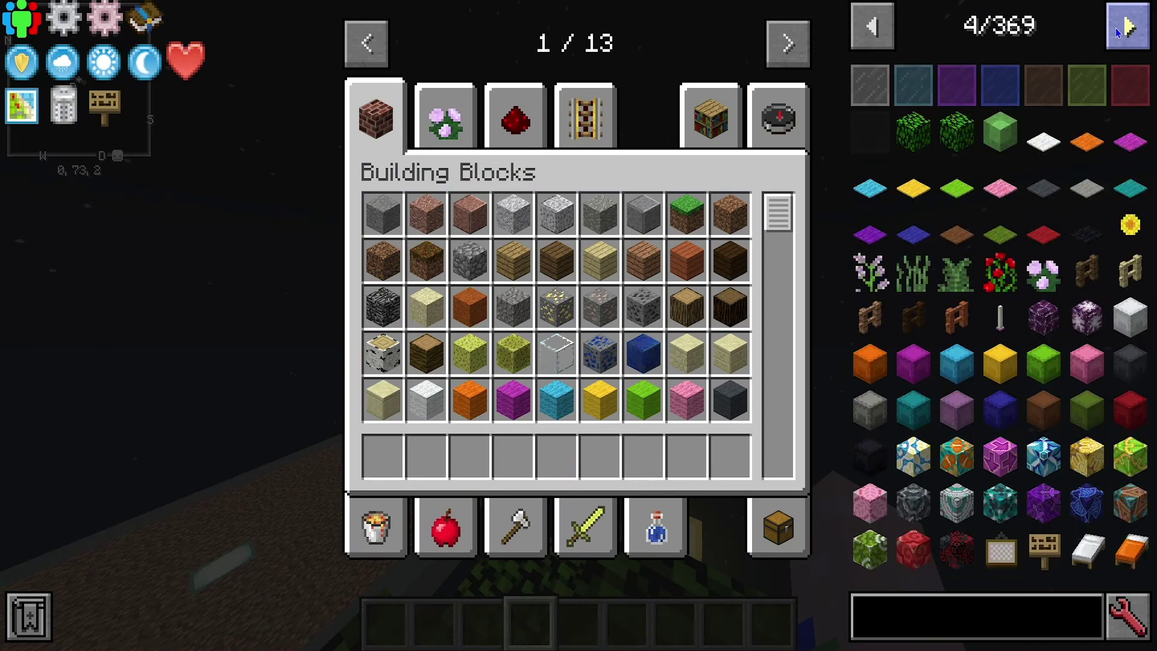
Step: Browse the modpack's item list beside the creative inventory from page 4 through to page 72
left_click(1121, 29)
left_click(1121, 29)
left_click(1121, 29)
left_click(1123, 27)
left_click(1124, 27)
left_click(1126, 25)
scroll(1126, 25, "down", 16)
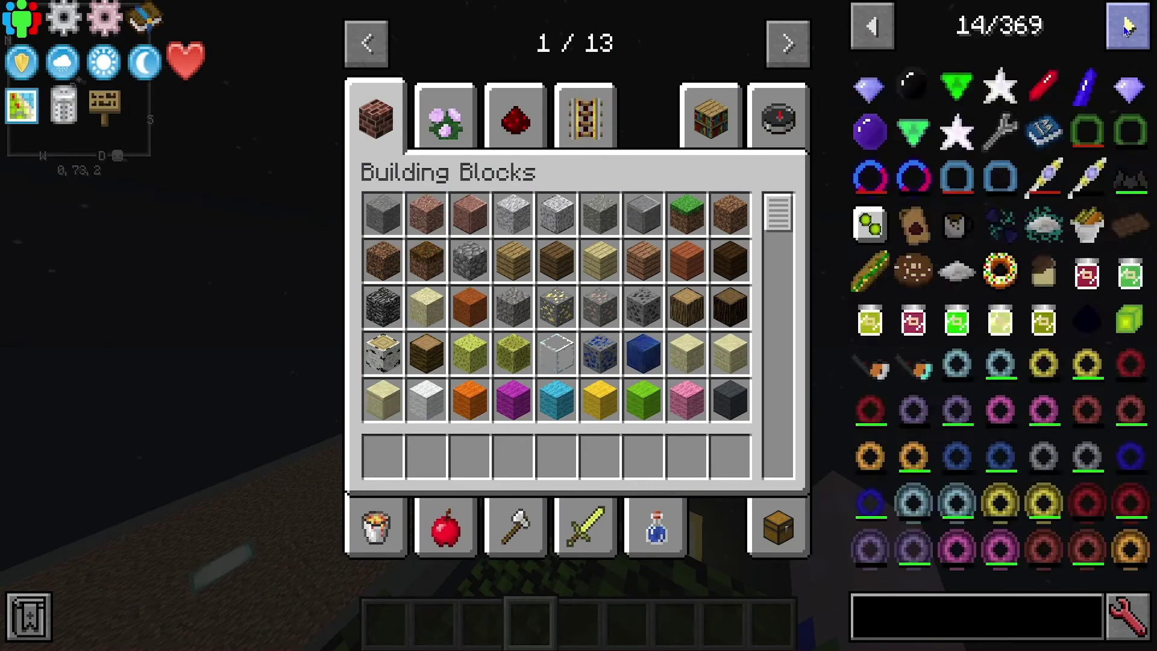
scroll(1125, 26, "down", 19)
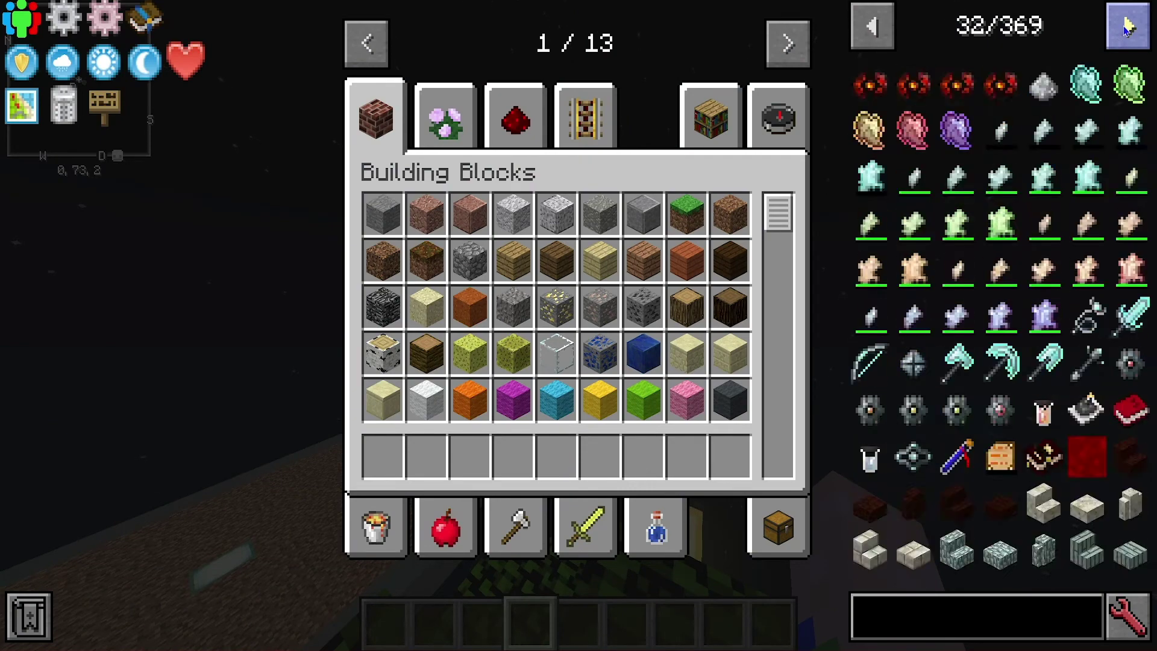
scroll(1126, 25, "down", 19)
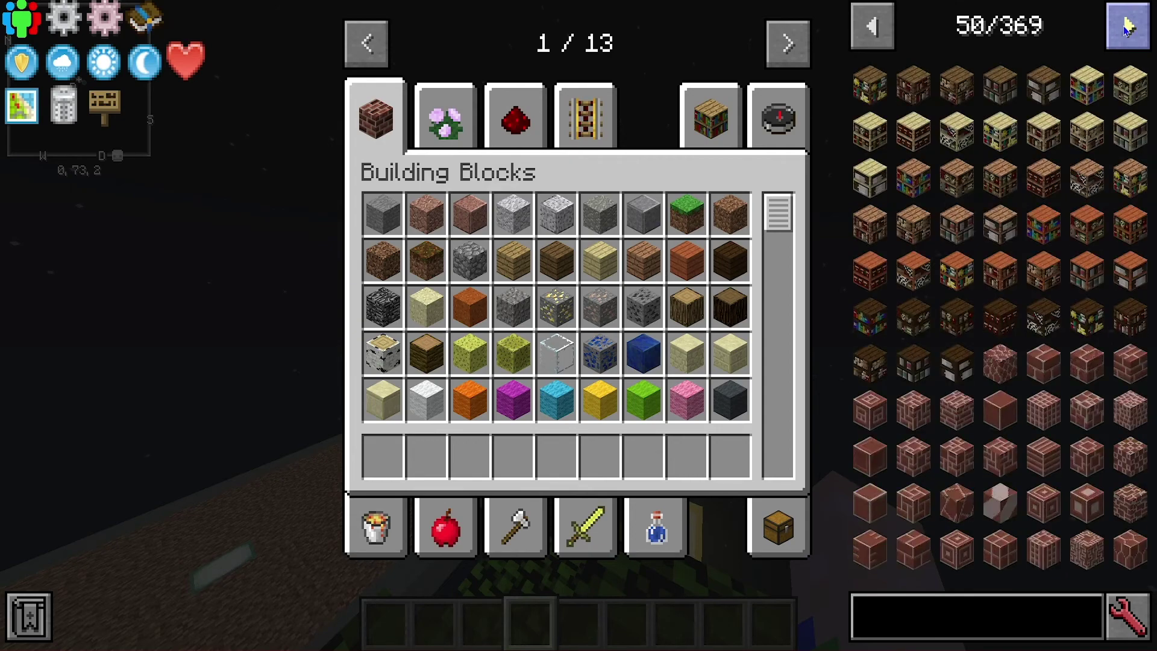
scroll(1126, 26, "down", 8)
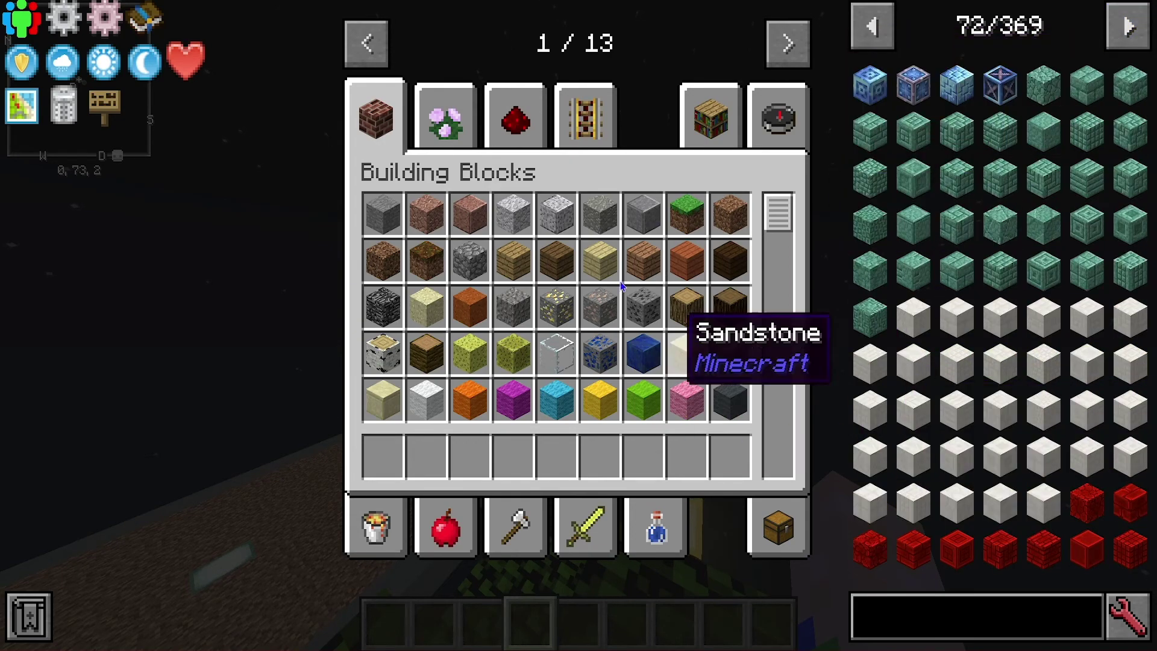
Step: From the Avaritia creative category on page 3, place a Redstone Singularity in the first hotbar slot and close the inventory
left_click(785, 61)
left_click(786, 55)
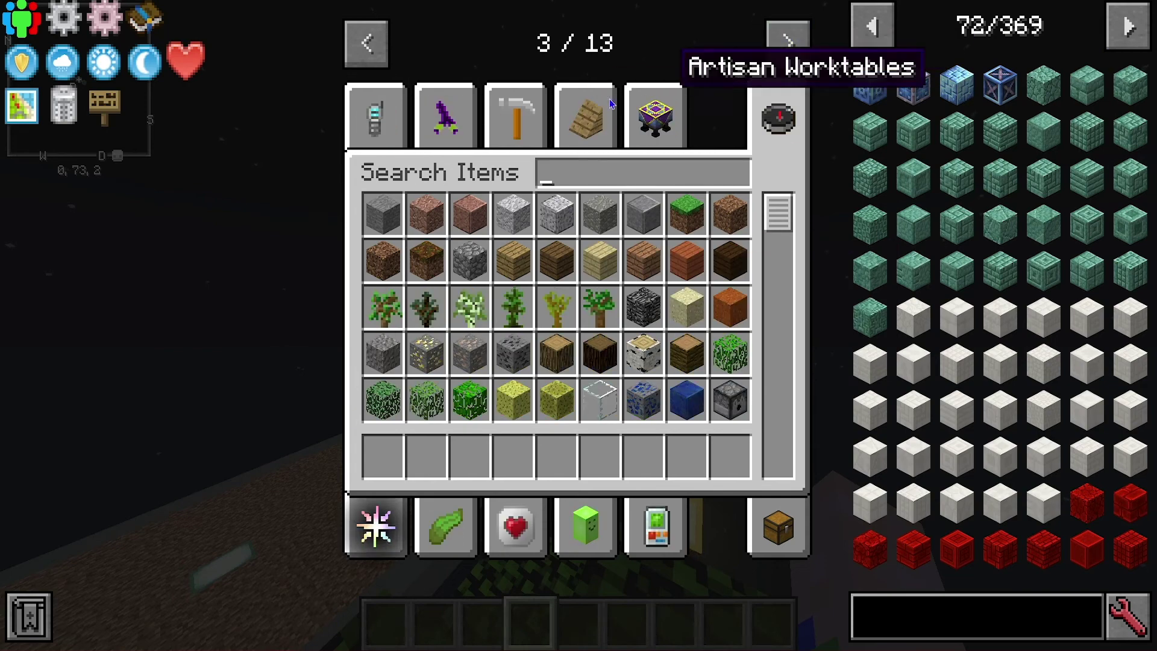
left_click(429, 117)
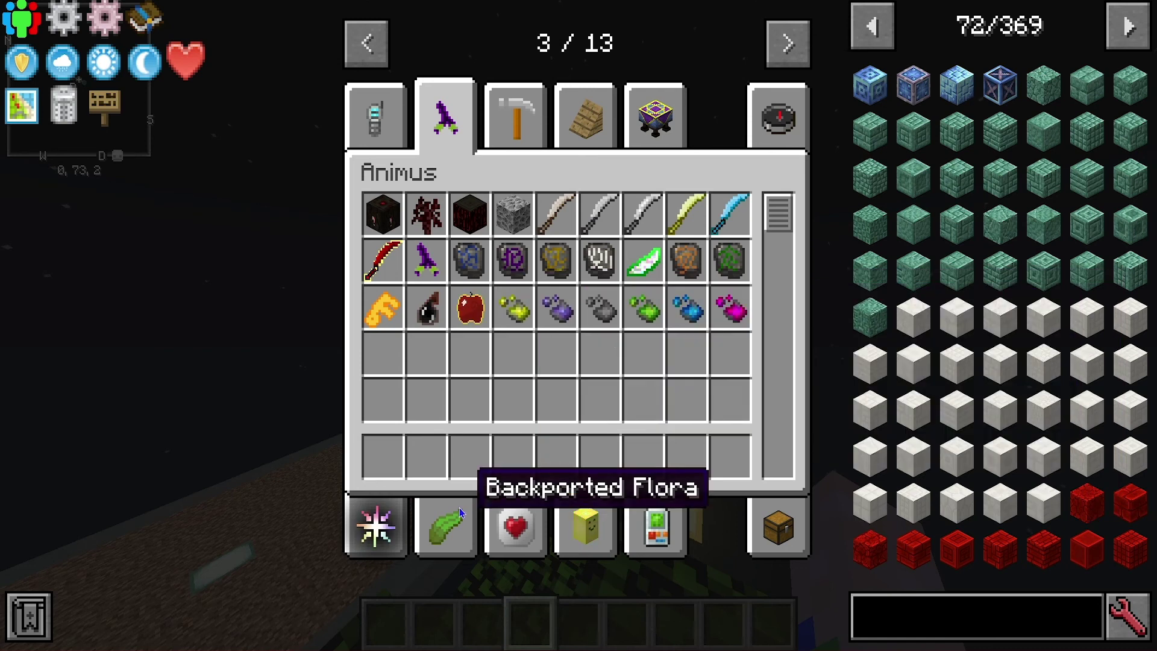
left_click(378, 519)
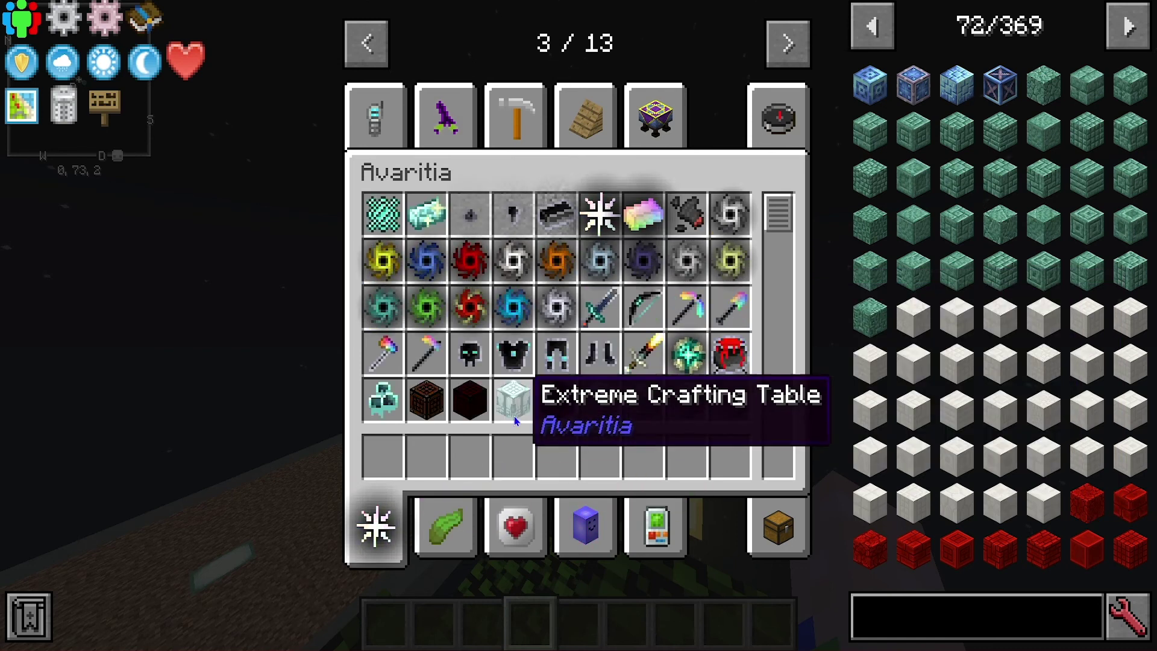
left_click(465, 265)
left_click(382, 456)
key("e")
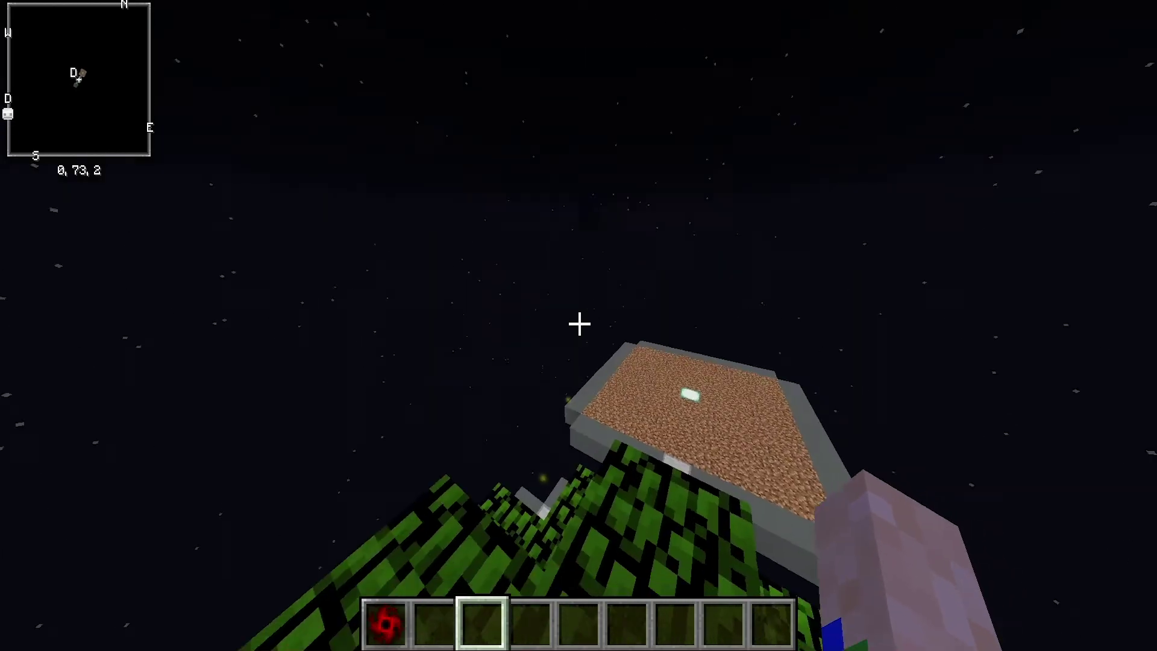
Step: Hold the Redstone Singularity and fly down from the tree to the dirt platform
key("1")
key("w")
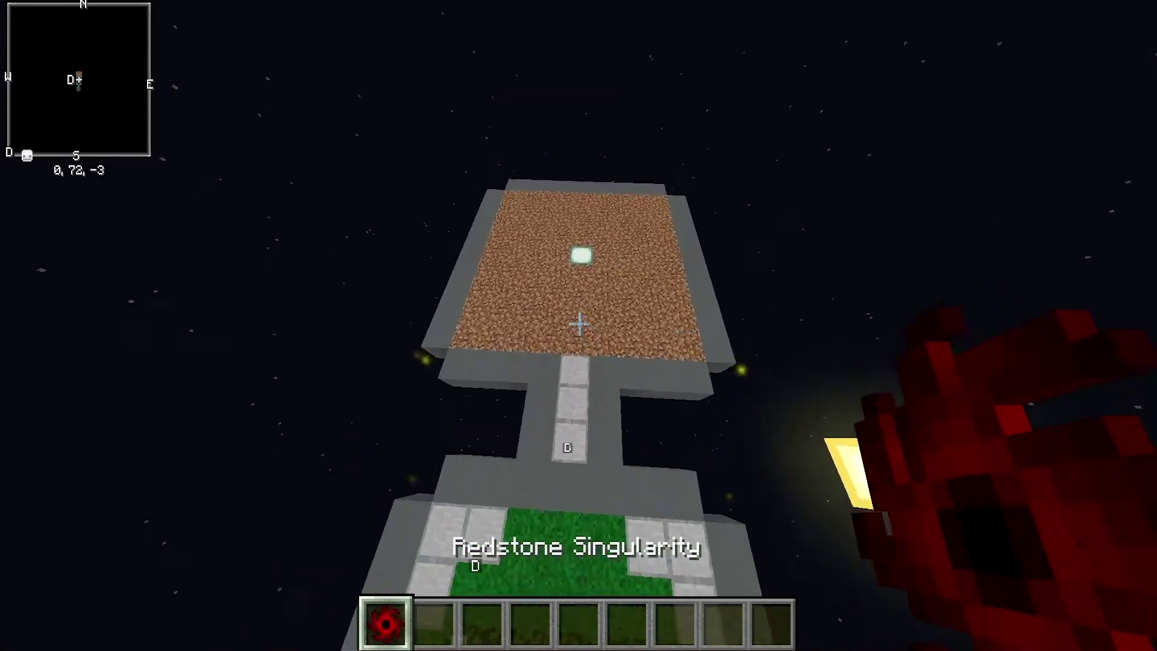
key("shift")
left_click(579, 324)
Step: Copy a dirt block from the platform into the hotbar and drop the Redstone Singularity onto the ground
middle_click(579, 324)
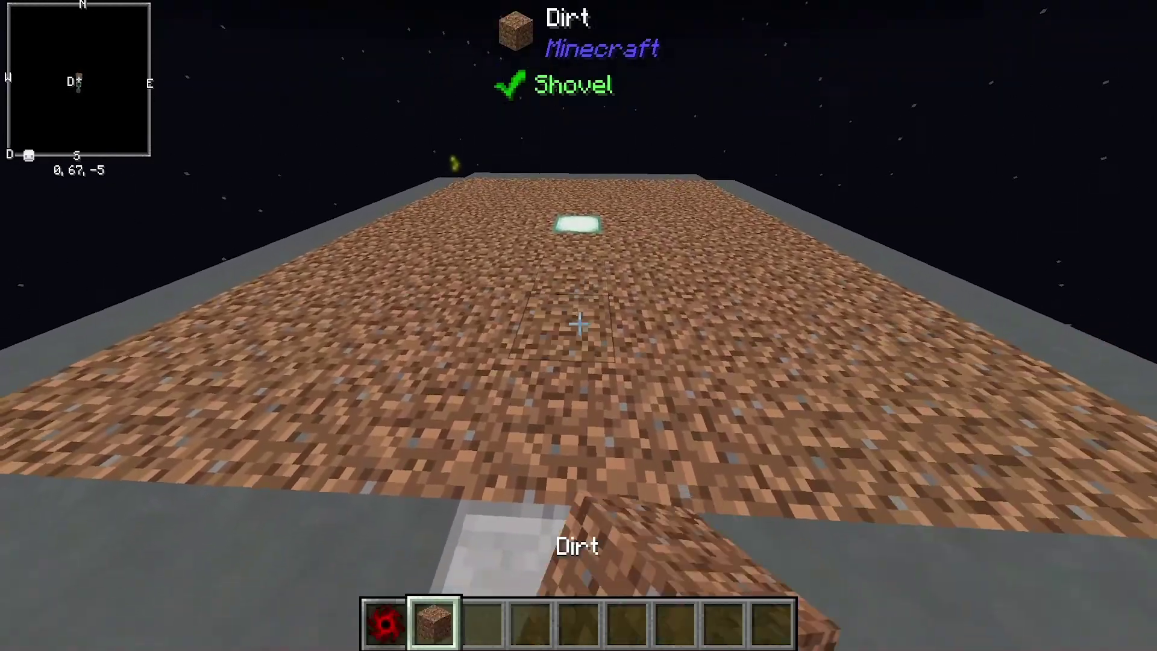
key("1")
key("q")
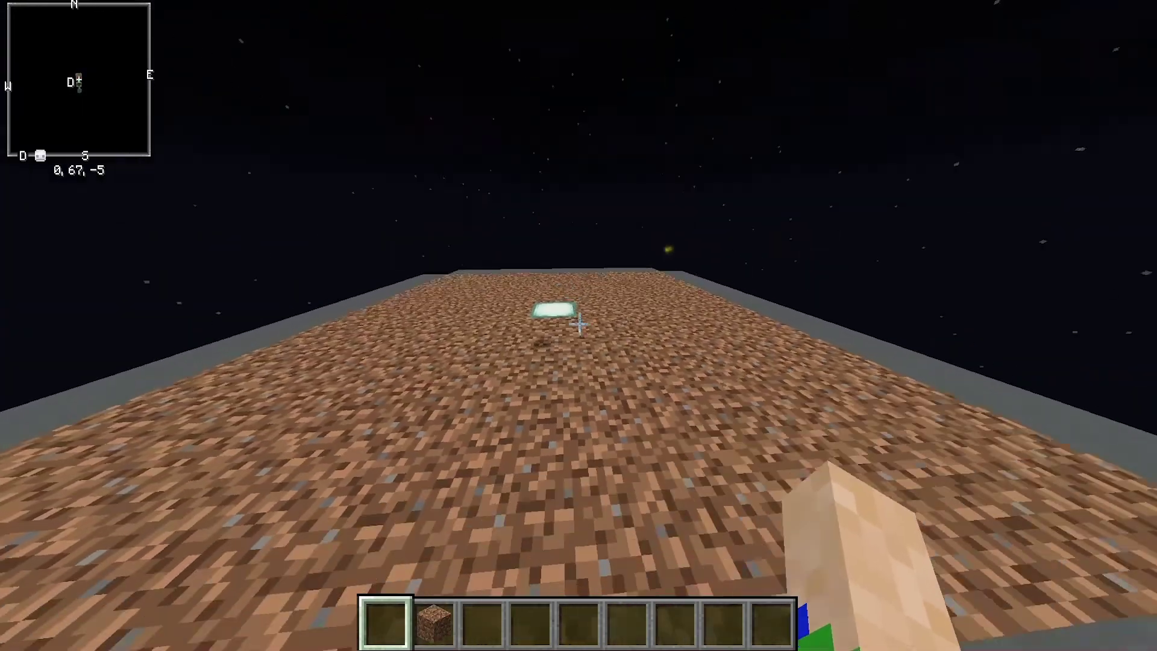